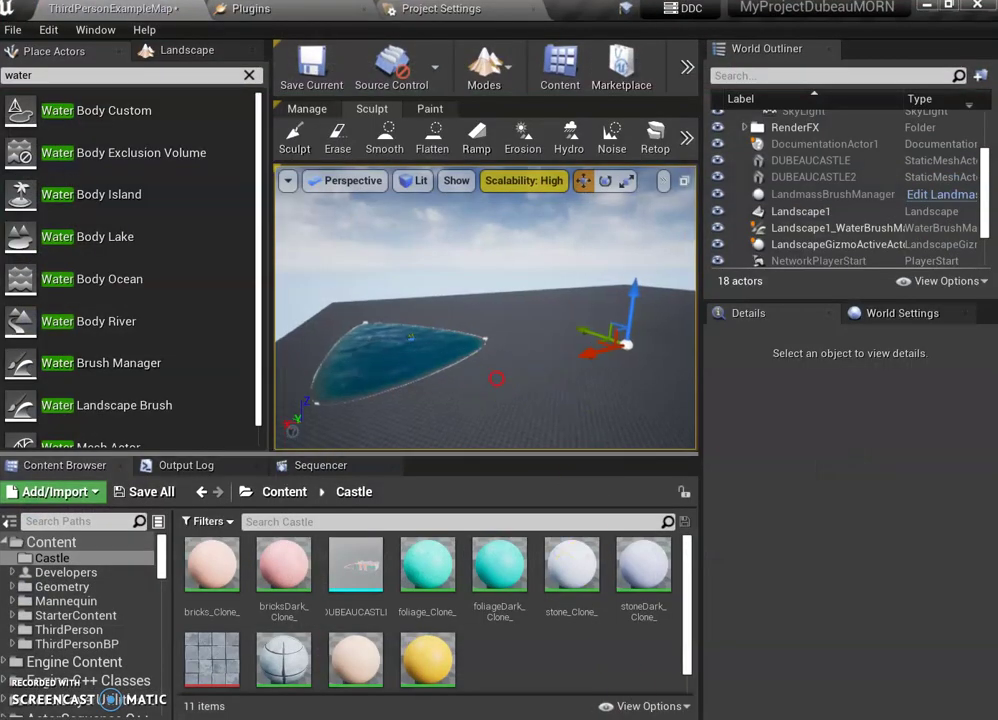
Orbit the view across the landscape to inspect the mountains, crater, water body and castle
{"action": "mouse_move", "coordinate": [497, 378]}
{"action": "right_mouse_down"}
{"action": "mouse_move", "coordinate": [697, 380]}
{"action": "mouse_move", "coordinate": [484, 404]}
{"action": "right_mouse_up"}
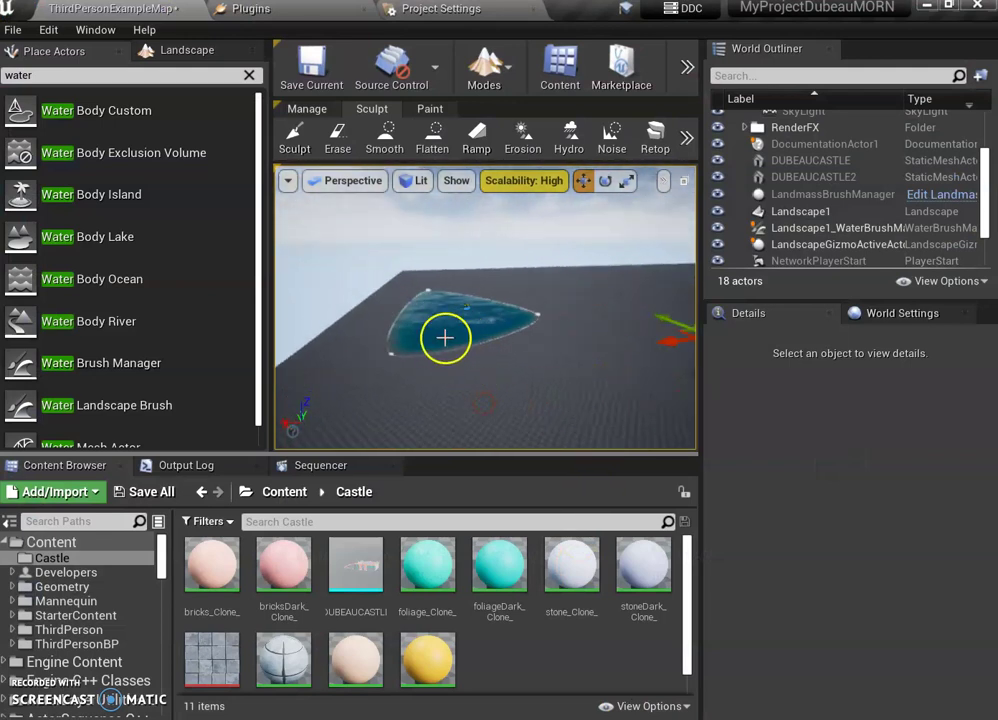
{"action": "mouse_move", "coordinate": [520, 353]}
{"action": "right_mouse_down"}
{"action": "mouse_move", "coordinate": [815, 348]}
{"action": "mouse_move", "coordinate": [712, 353]}
{"action": "mouse_move", "coordinate": [516, 317]}
{"action": "right_mouse_up"}
{"action": "right_click_drag", "start_coordinate": [390, 364], "coordinate": [96, 371]}
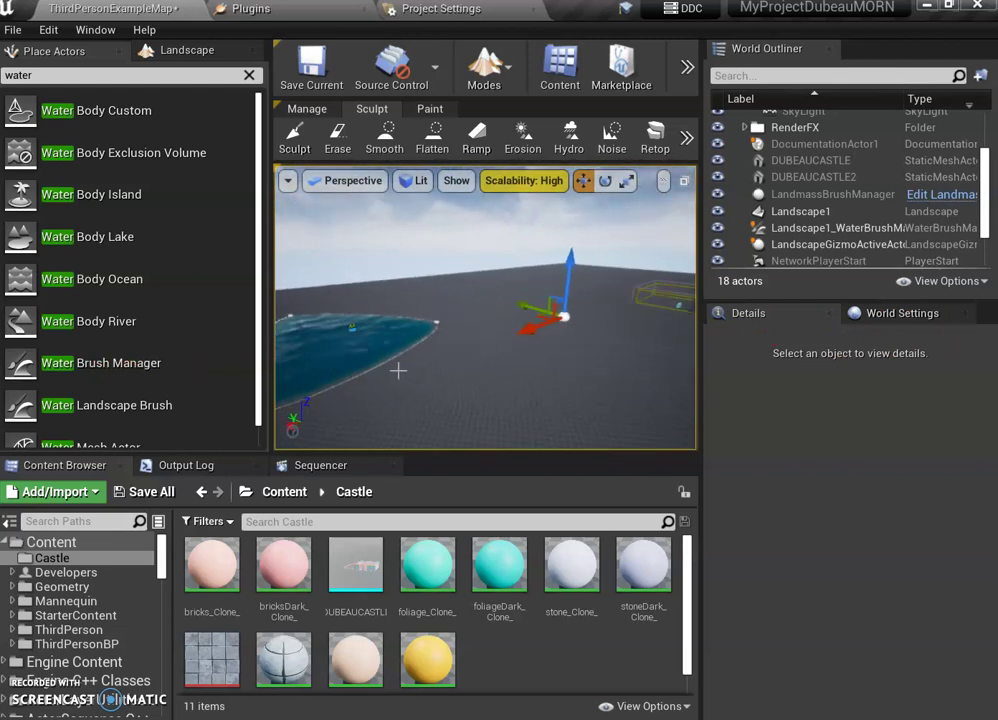
{"action": "right_click_drag", "start_coordinate": [486, 381], "coordinate": [361, 390]}
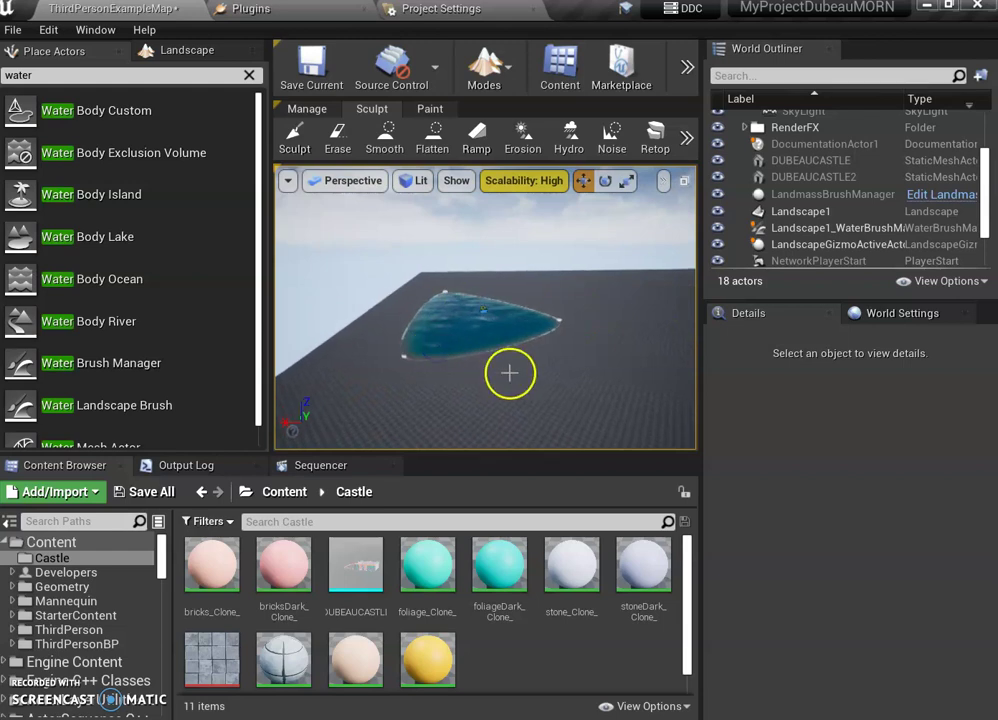
{"action": "right_click_drag", "start_coordinate": [509, 373], "coordinate": [910, 383]}
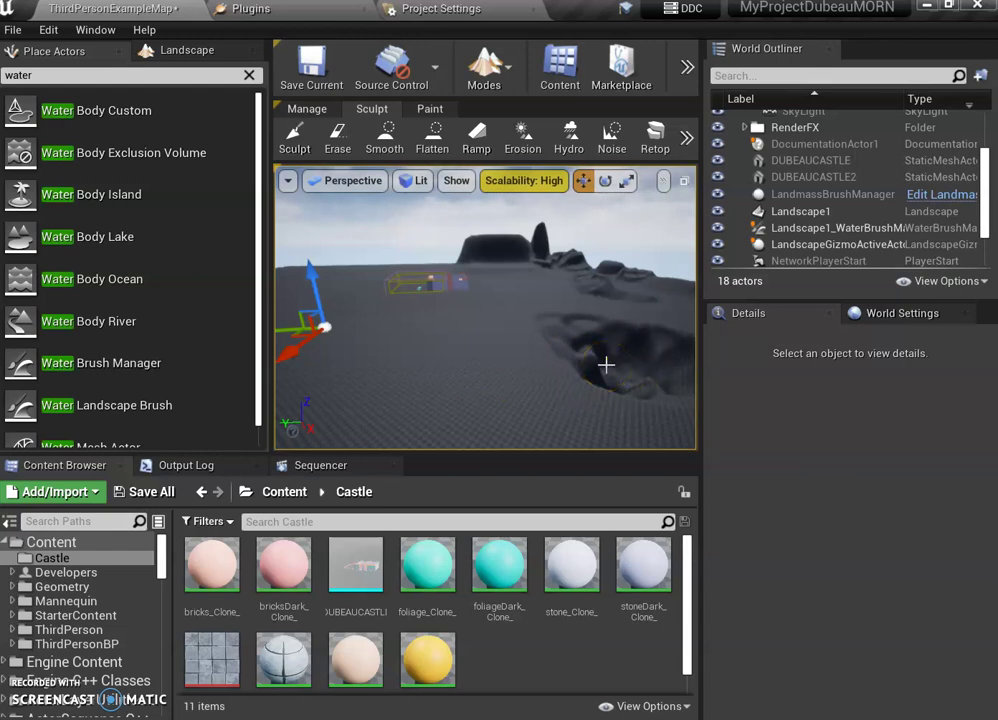
{"action": "right_click_drag", "start_coordinate": [387, 394], "coordinate": [196, 356]}
{"action": "right_click_drag", "start_coordinate": [413, 381], "coordinate": [521, 387]}
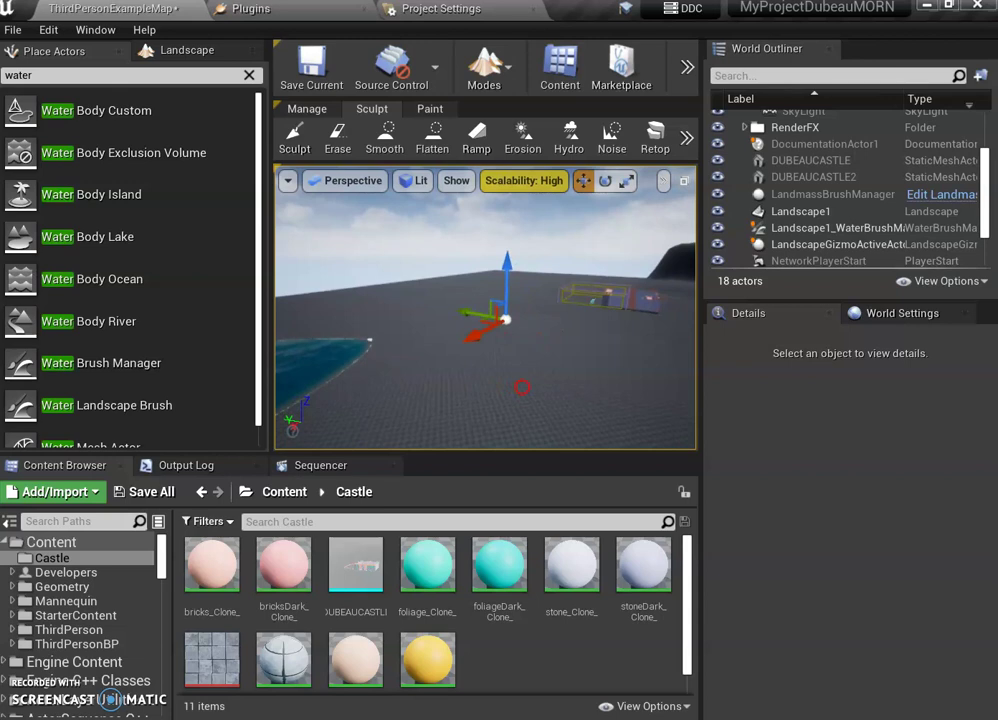
{"action": "right_click_drag", "start_coordinate": [522, 387], "coordinate": [493, 384]}
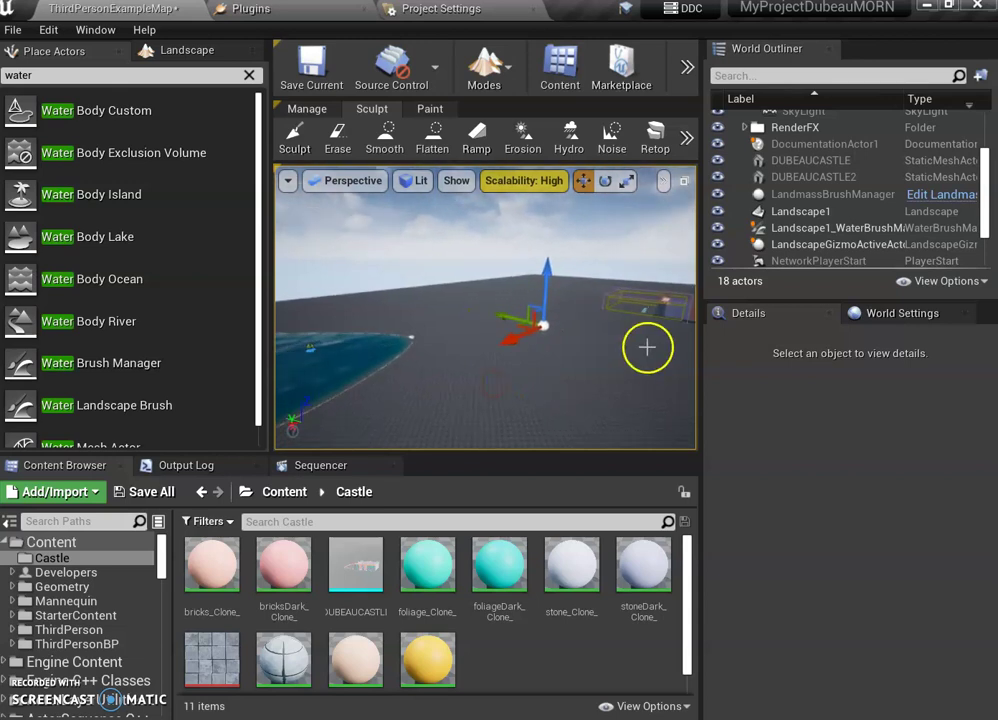
{"action": "right_click_drag", "start_coordinate": [585, 383], "coordinate": [574, 331]}
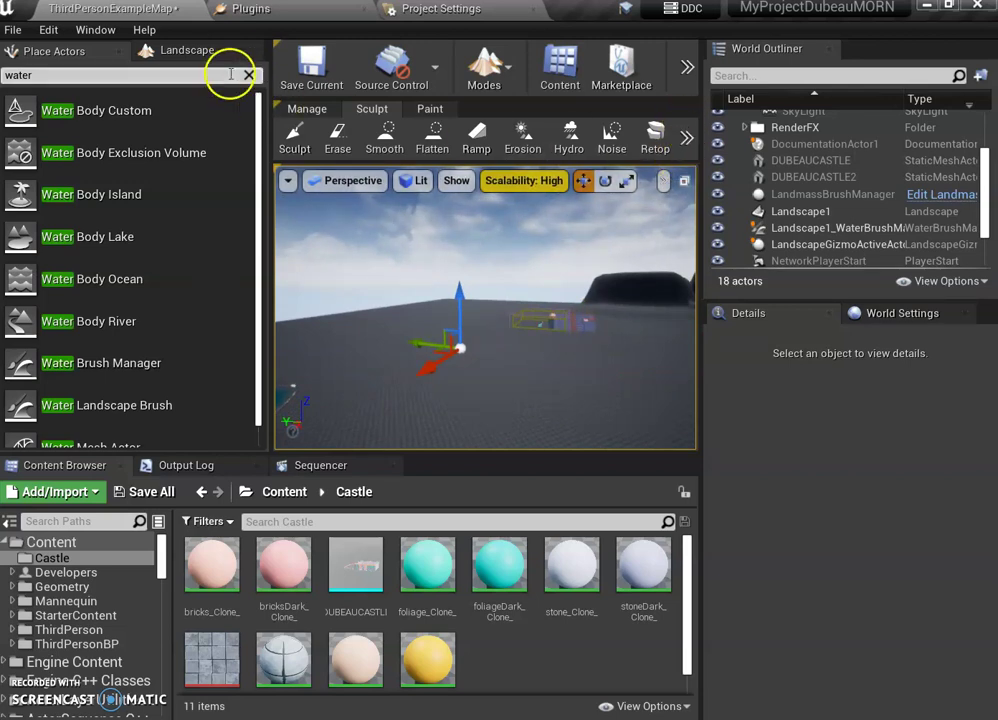
Exit Landscape mode, then select DUBEAUCASTLE2 and frame it with F
{"action": "left_click", "coordinate": [247, 48]}
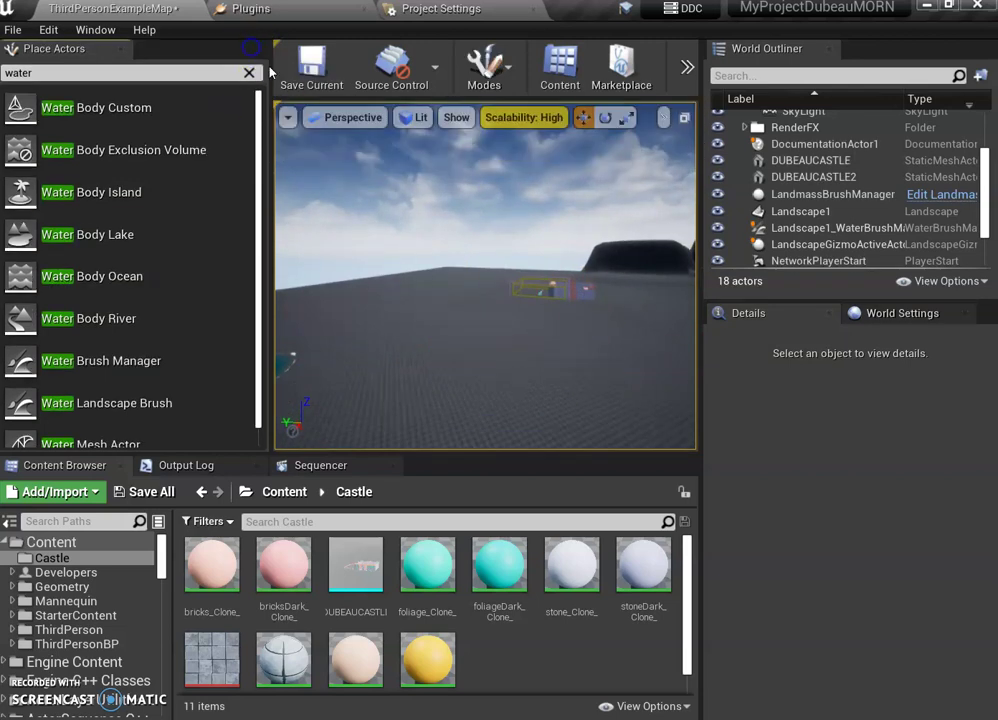
{"action": "left_click", "coordinate": [566, 296]}
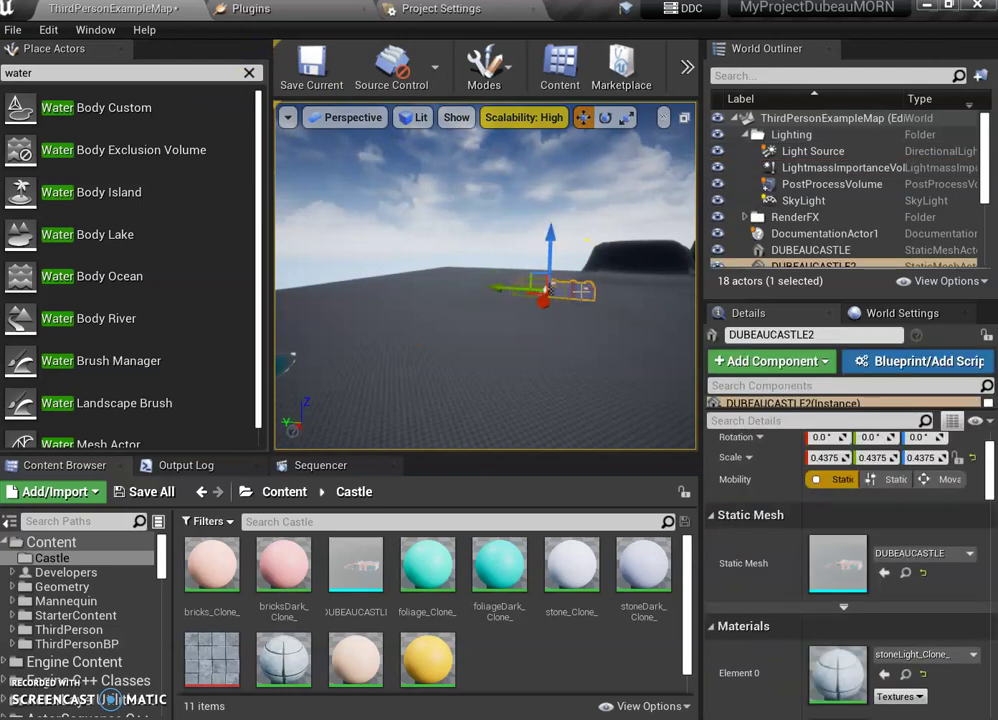
{"action": "key", "text": "f"}
{"action": "left_click_drag", "start_coordinate": [597, 330], "coordinate": [576, 361]}
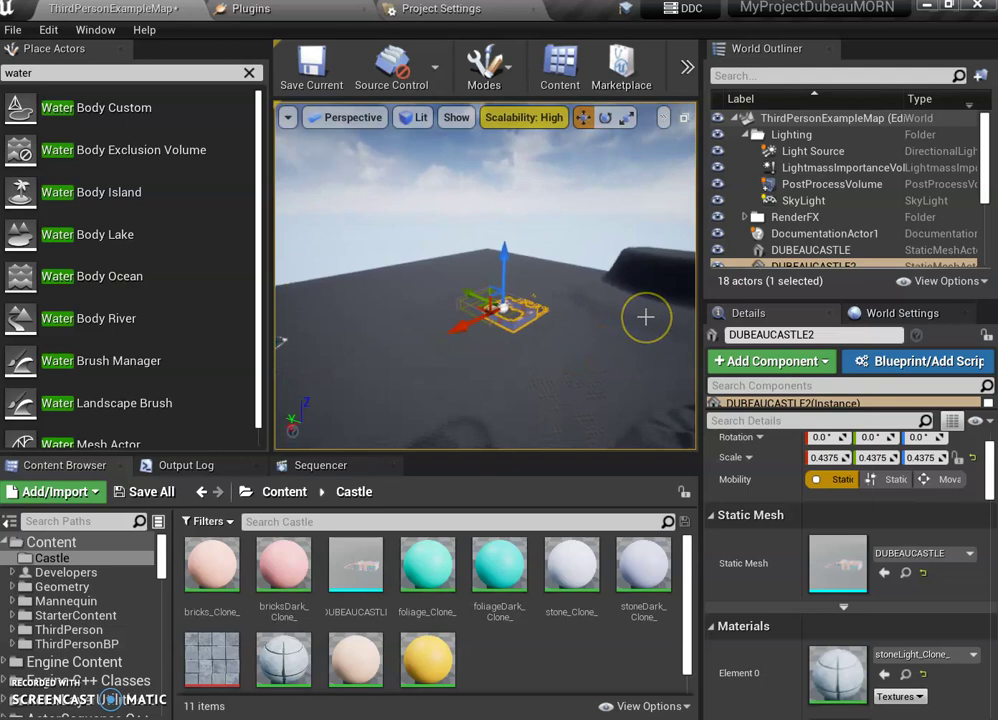
{"action": "key", "text": "f"}
{"action": "mouse_move", "coordinate": [617, 323]}
{"action": "left_mouse_down"}
{"action": "mouse_move", "coordinate": [462, 355]}
{"action": "mouse_move", "coordinate": [241, 345]}
{"action": "left_mouse_up"}
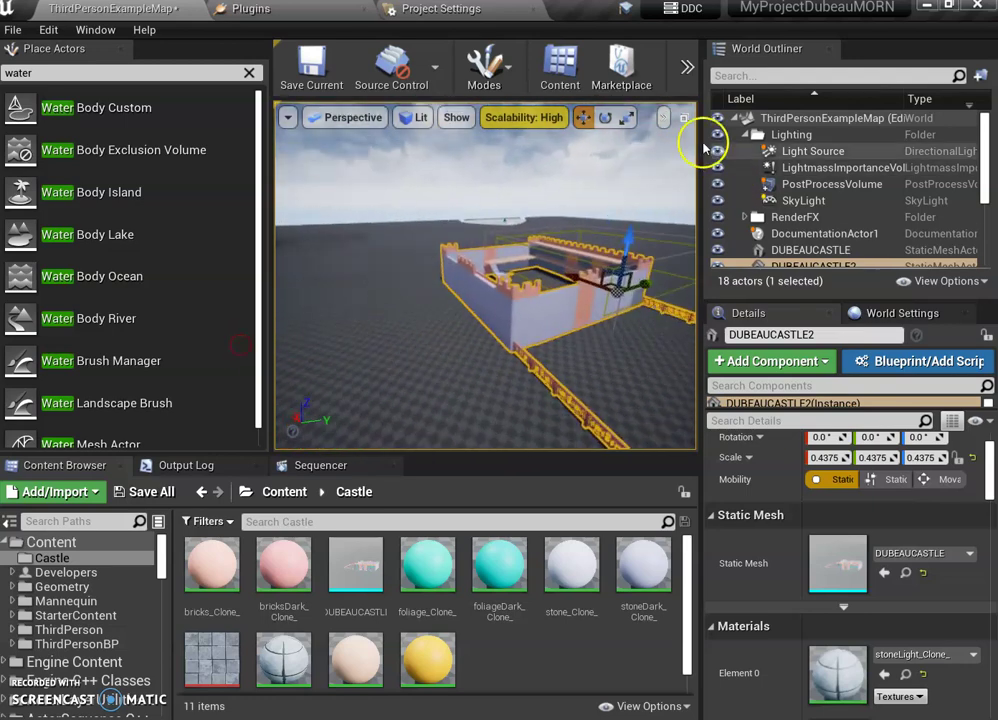
Reselect the castle and scroll its Details panel down to the Materials slots
{"action": "left_click", "coordinate": [662, 116]}
{"action": "left_click", "coordinate": [710, 316]}
{"action": "left_click", "coordinate": [612, 351]}
{"action": "left_click_drag", "start_coordinate": [617, 356], "coordinate": [586, 329]}
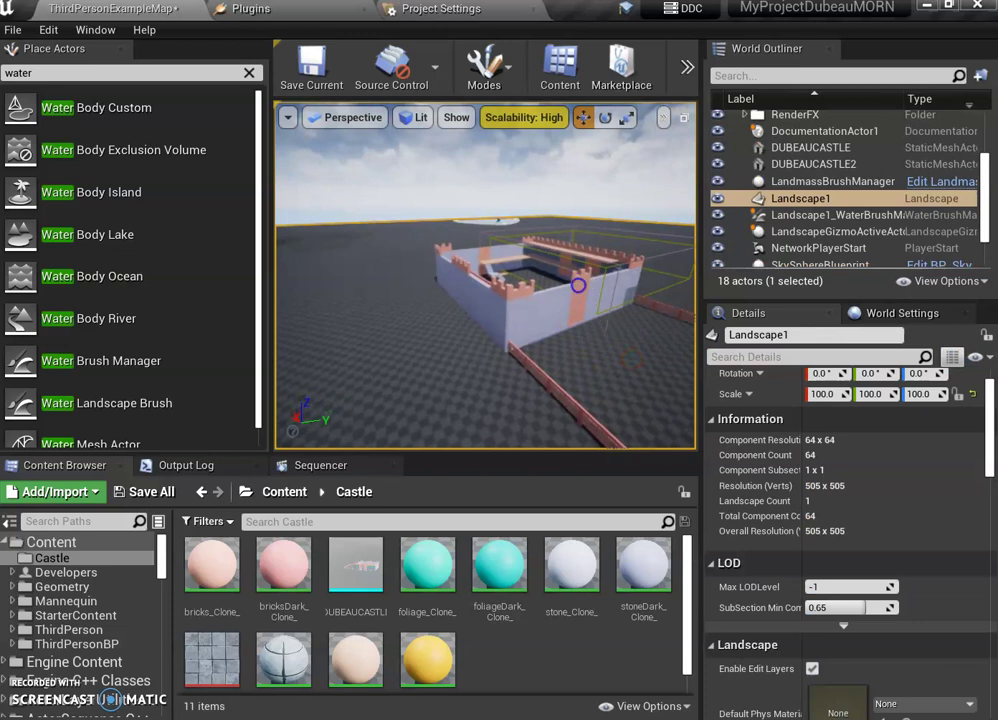
{"action": "left_click", "coordinate": [578, 285]}
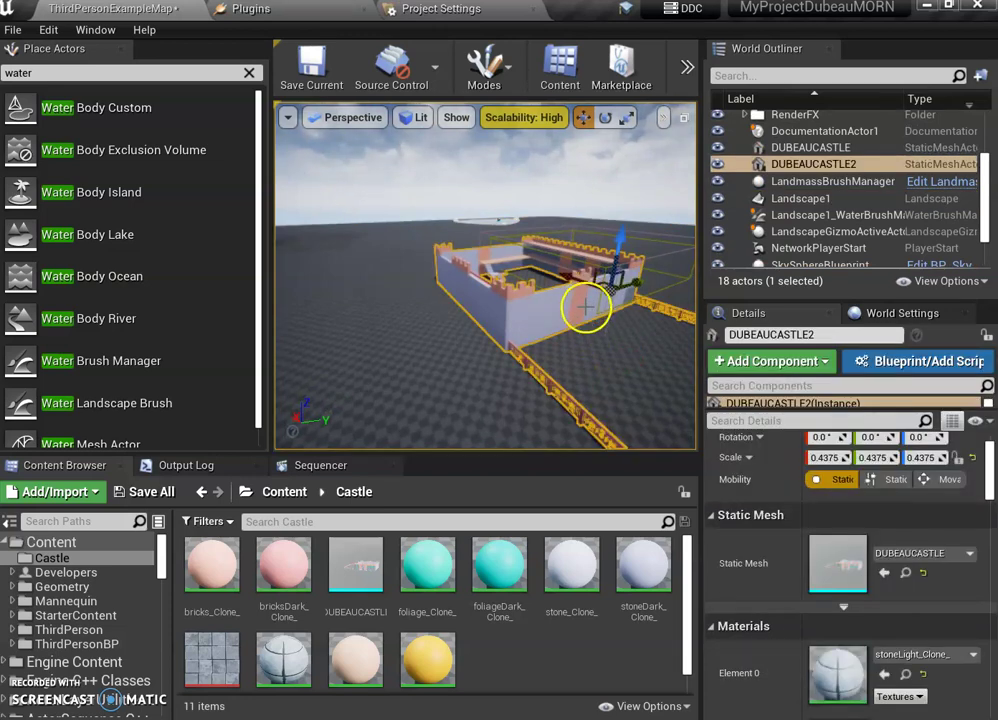
{"action": "left_click_drag", "start_coordinate": [586, 308], "coordinate": [586, 308]}
{"action": "scroll", "coordinate": [850, 585], "scroll_direction": "down", "scroll_amount": 3}
{"action": "scroll", "coordinate": [857, 600], "scroll_direction": "down", "scroll_amount": 2}
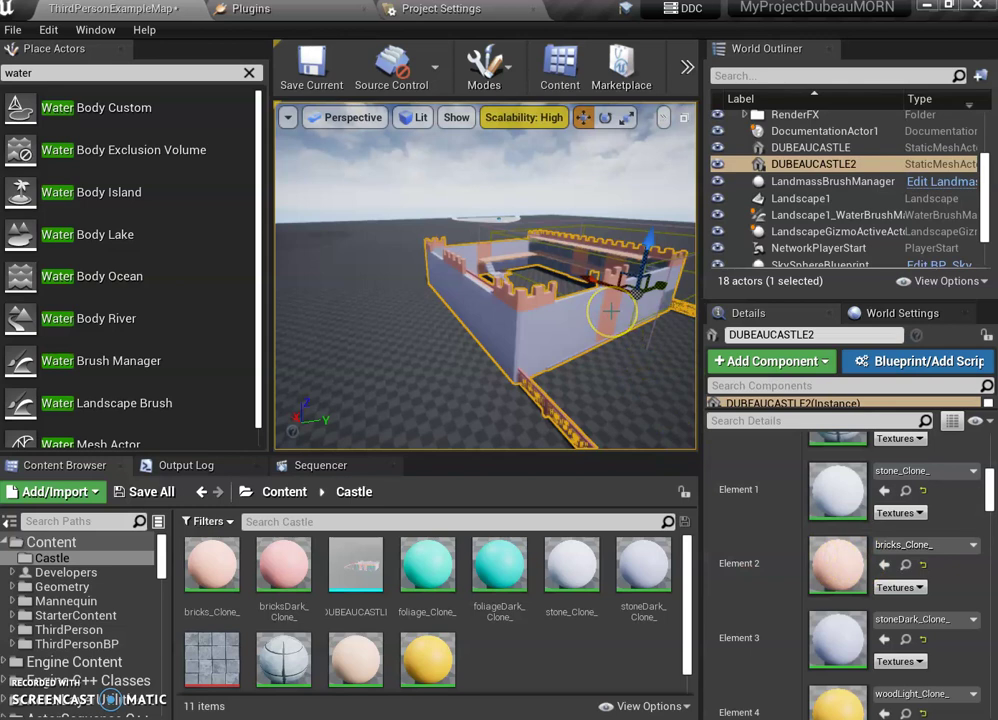
In StarterContent > Materials, assign M_Metal_Gold to the castle's bricks slot, Element 2
{"action": "left_click", "coordinate": [285, 492]}
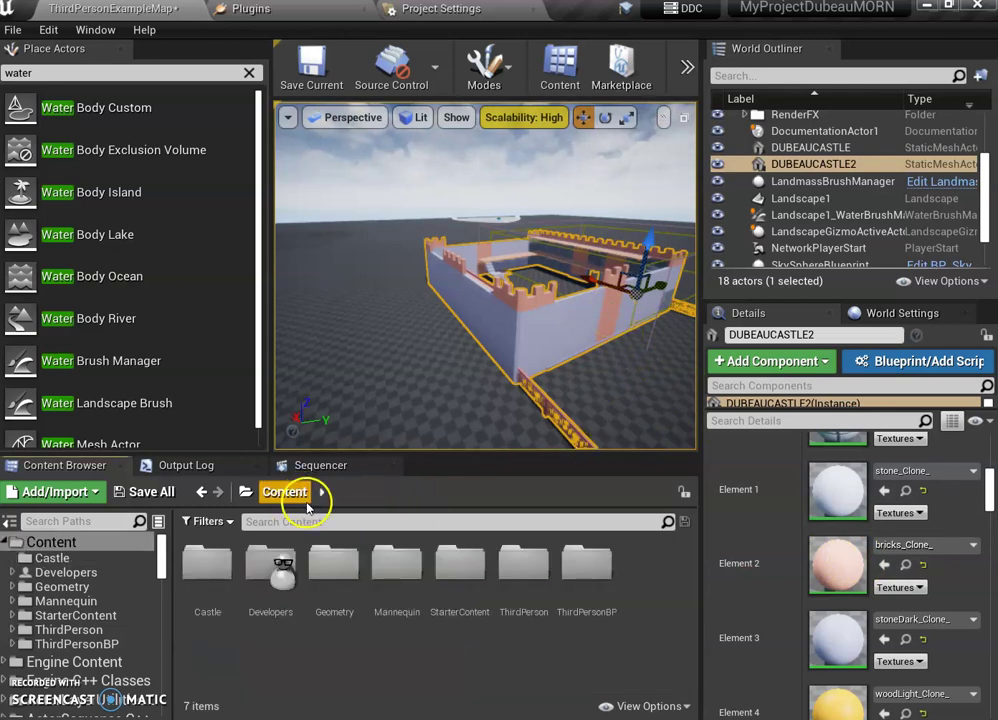
{"action": "double_click", "coordinate": [462, 592]}
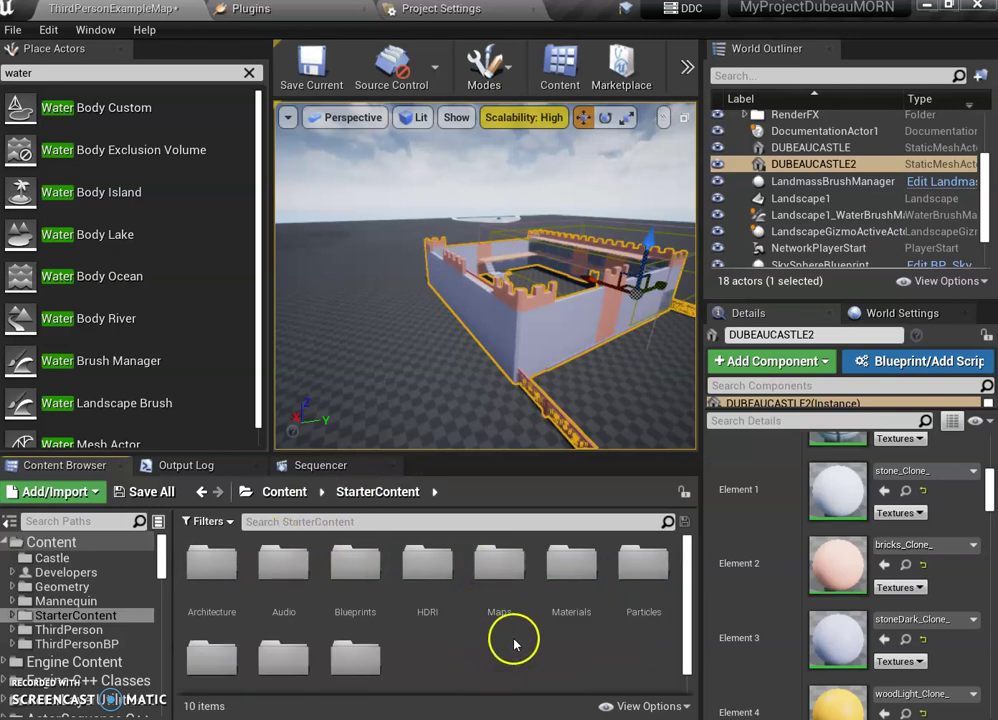
{"action": "double_click", "coordinate": [575, 595]}
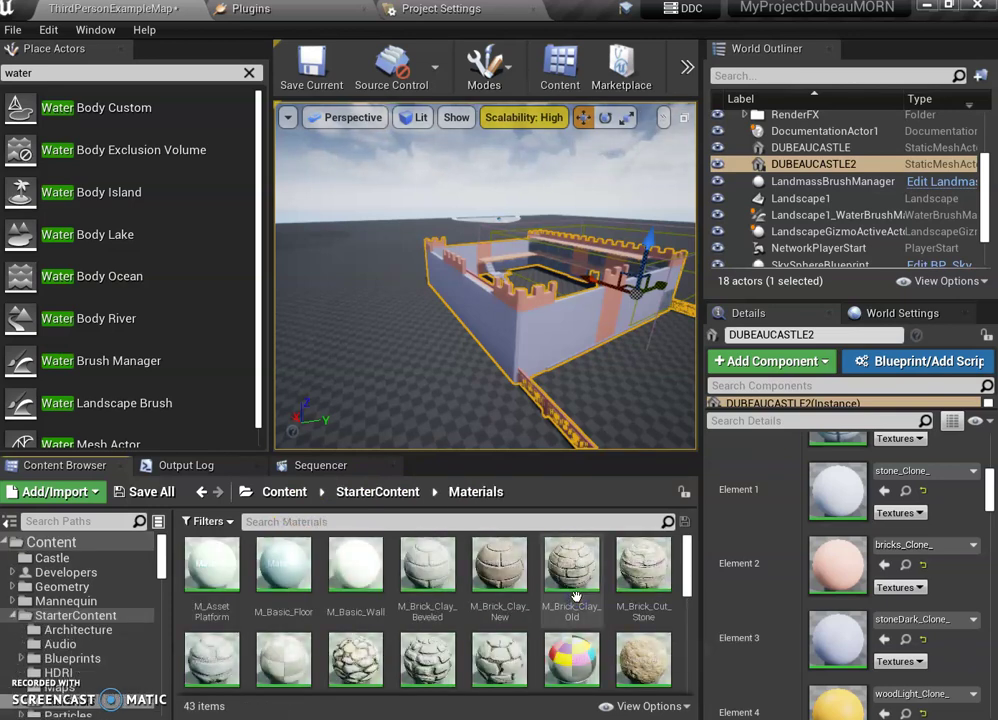
{"action": "scroll", "coordinate": [557, 640], "scroll_direction": "down", "scroll_amount": 1}
{"action": "scroll", "coordinate": [555, 627], "scroll_direction": "down", "scroll_amount": 1}
{"action": "scroll", "coordinate": [555, 627], "scroll_direction": "down", "scroll_amount": 1}
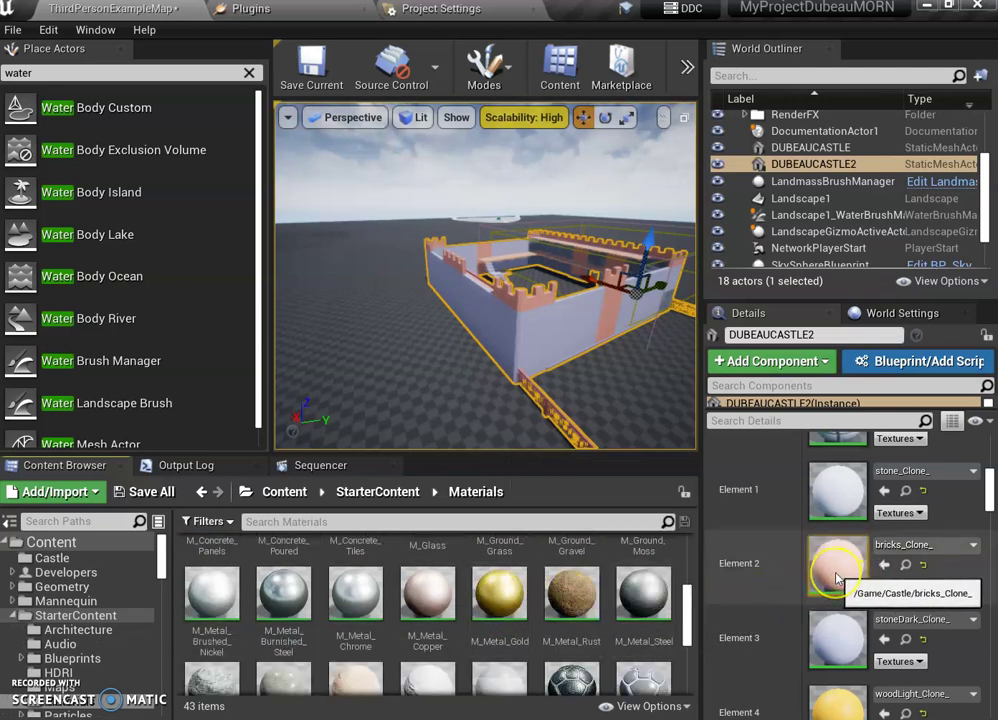
{"action": "left_click_drag", "start_coordinate": [838, 578], "coordinate": [614, 321]}
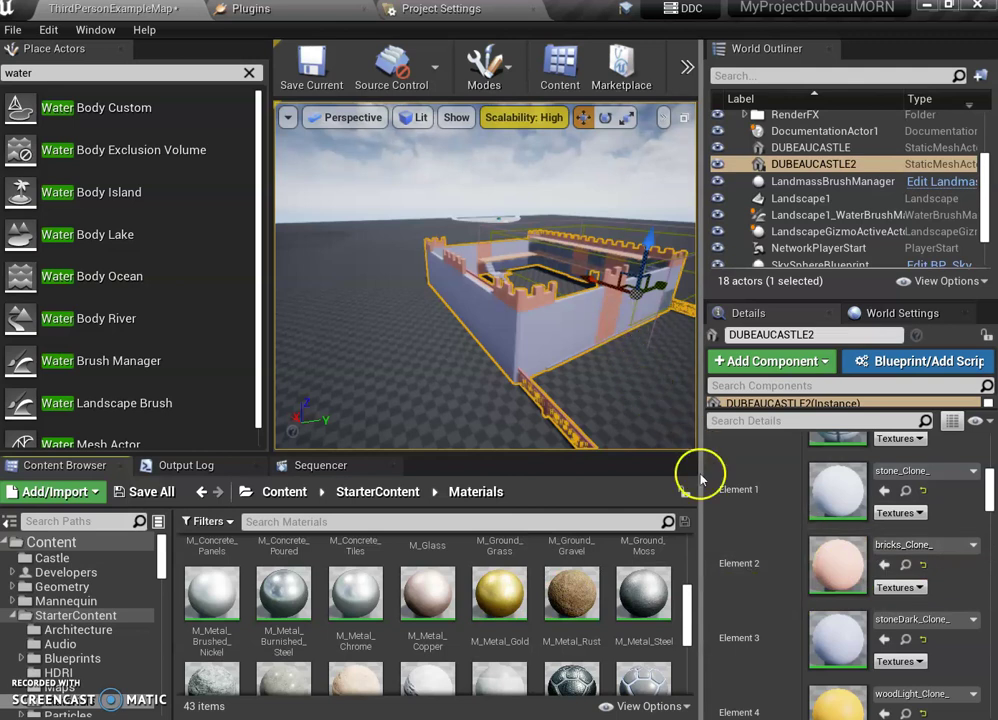
{"action": "left_click", "coordinate": [497, 590]}
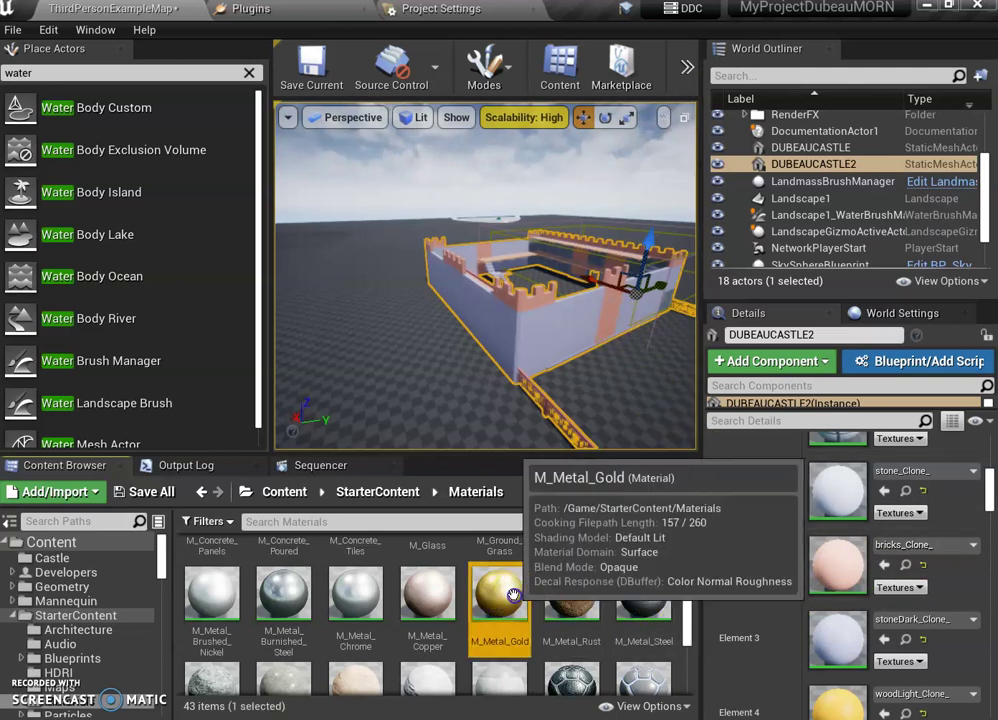
{"action": "left_click", "coordinate": [884, 564]}
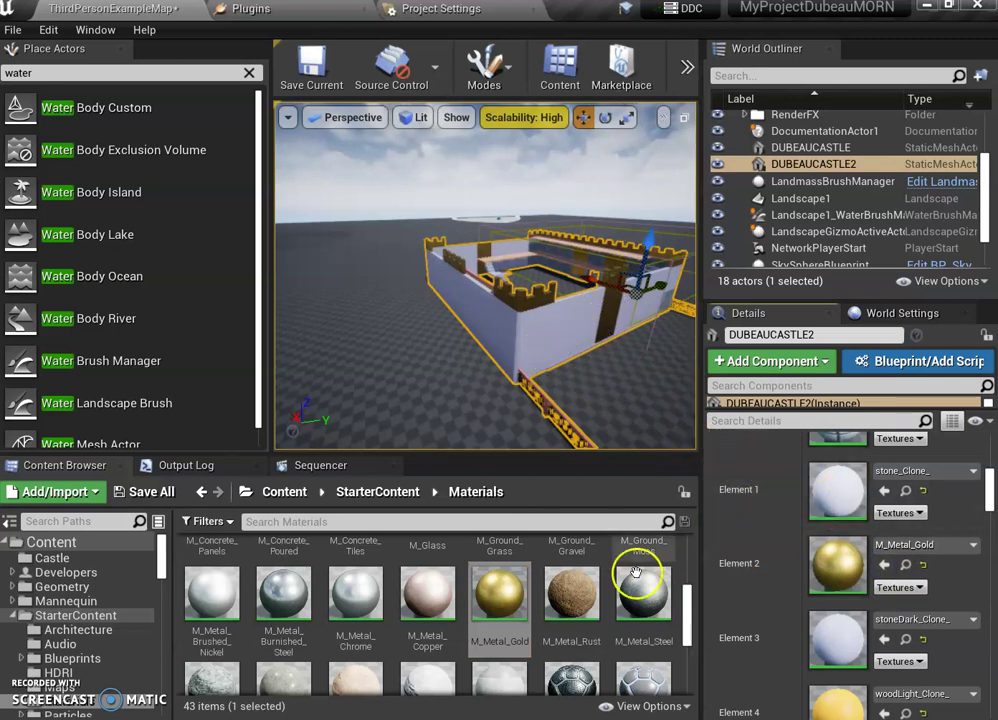
Assign M_Tech_Hex_Tile_Pulse to the stone-wall slot, Element 1, and view the result
{"action": "scroll", "coordinate": [630, 580], "scroll_direction": "down", "scroll_amount": 1}
{"action": "scroll", "coordinate": [623, 585], "scroll_direction": "up", "scroll_amount": 1}
{"action": "scroll", "coordinate": [610, 610], "scroll_direction": "down", "scroll_amount": 1}
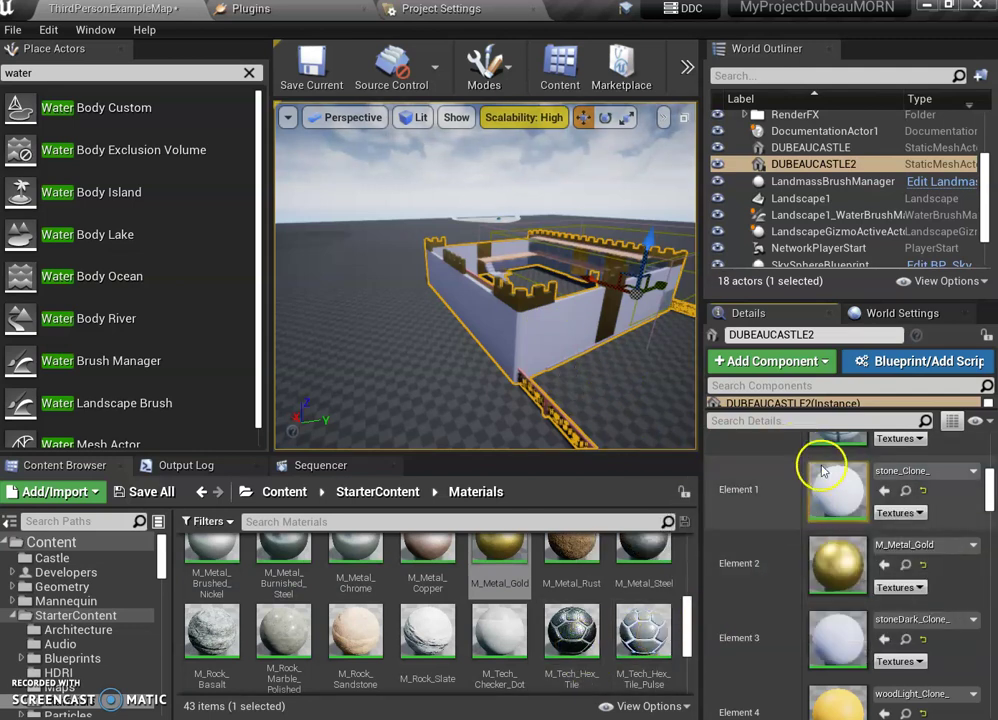
{"action": "left_click", "coordinate": [640, 630]}
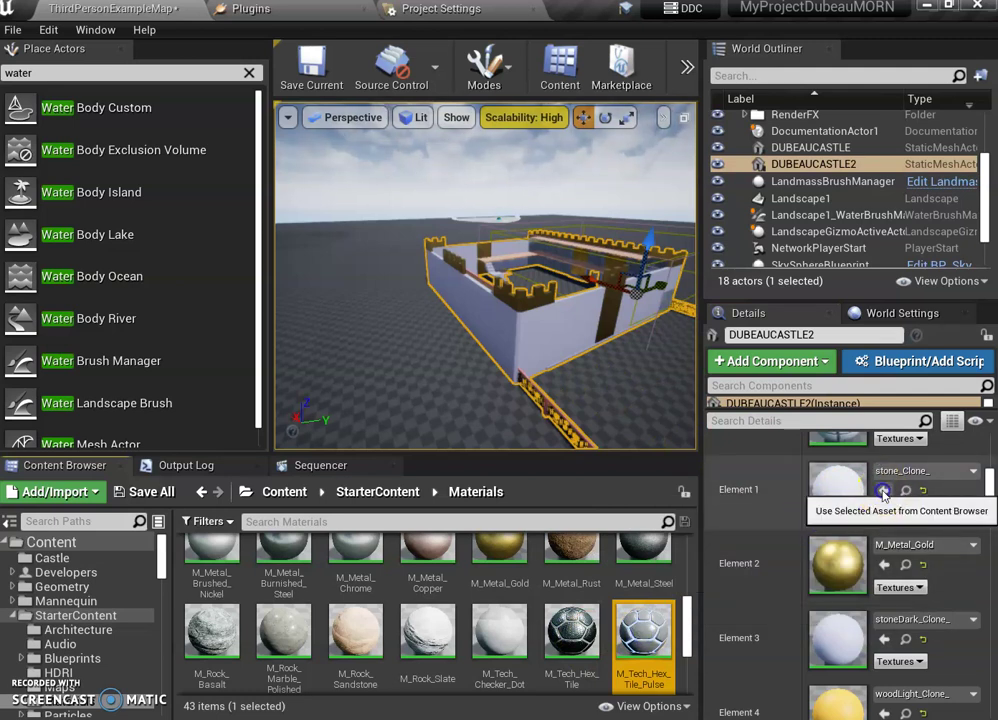
{"action": "left_click", "coordinate": [883, 491]}
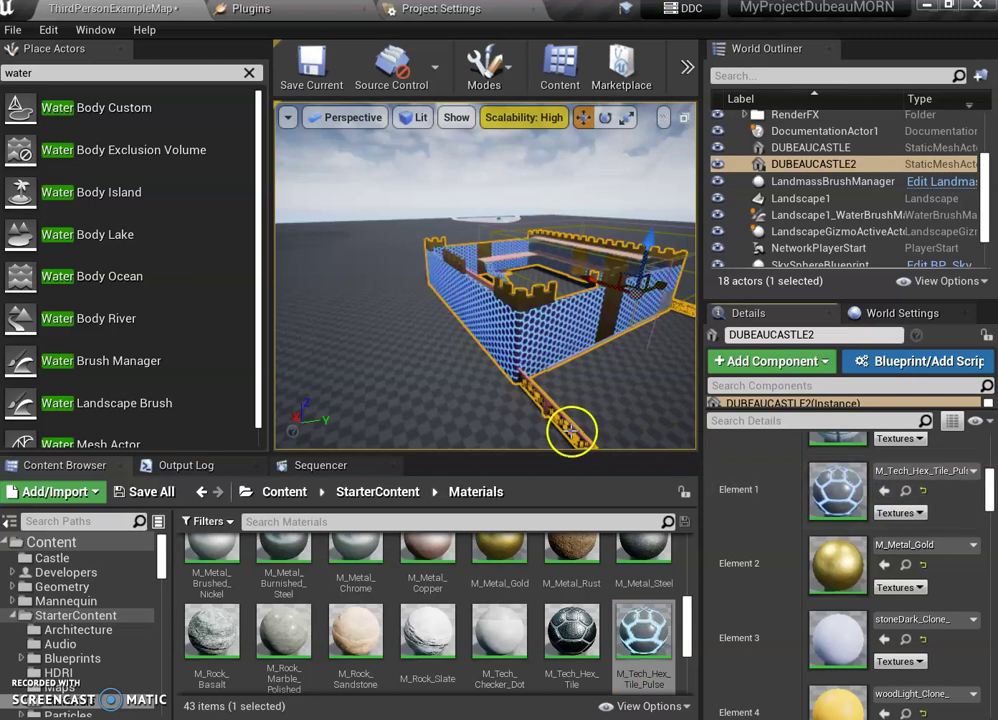
{"action": "left_click_drag", "start_coordinate": [575, 424], "coordinate": [728, 378]}
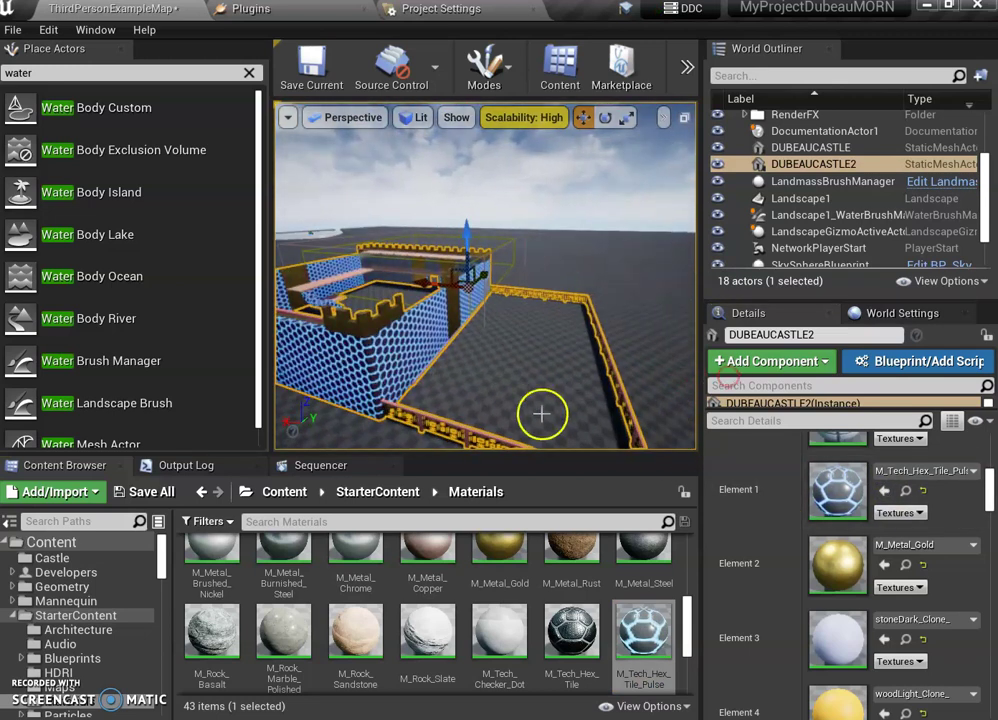
Confirm Landmass and Water are enabled in Plugins, then return to ThirdPersonExampleMap
{"action": "left_click", "coordinate": [48, 31]}
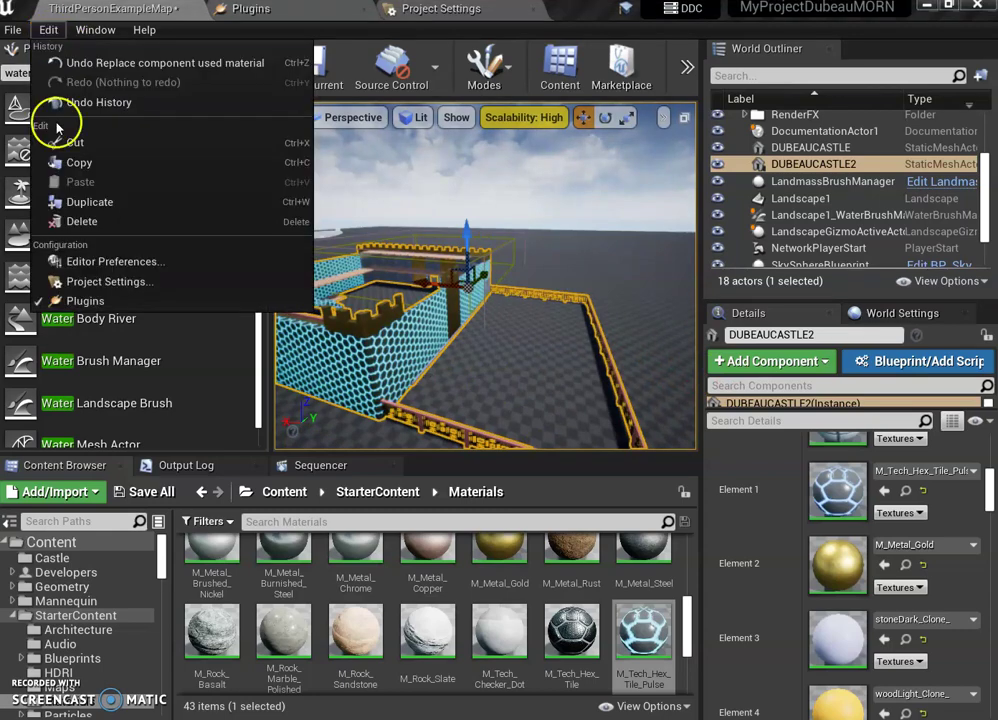
{"action": "left_click", "coordinate": [80, 300]}
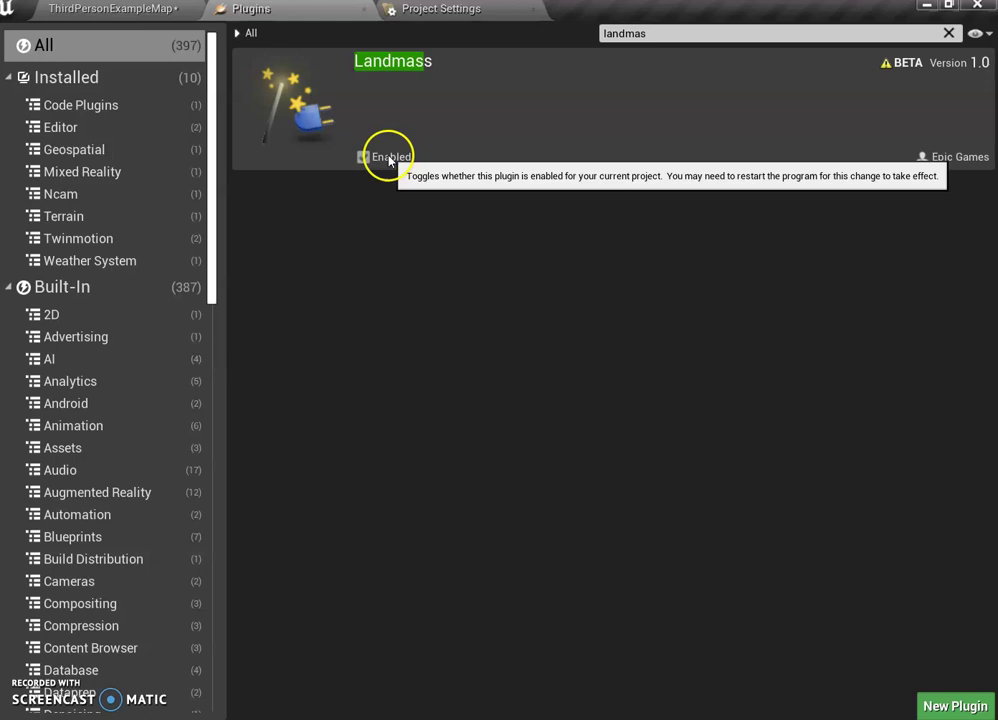
{"action": "left_click", "coordinate": [655, 34]}
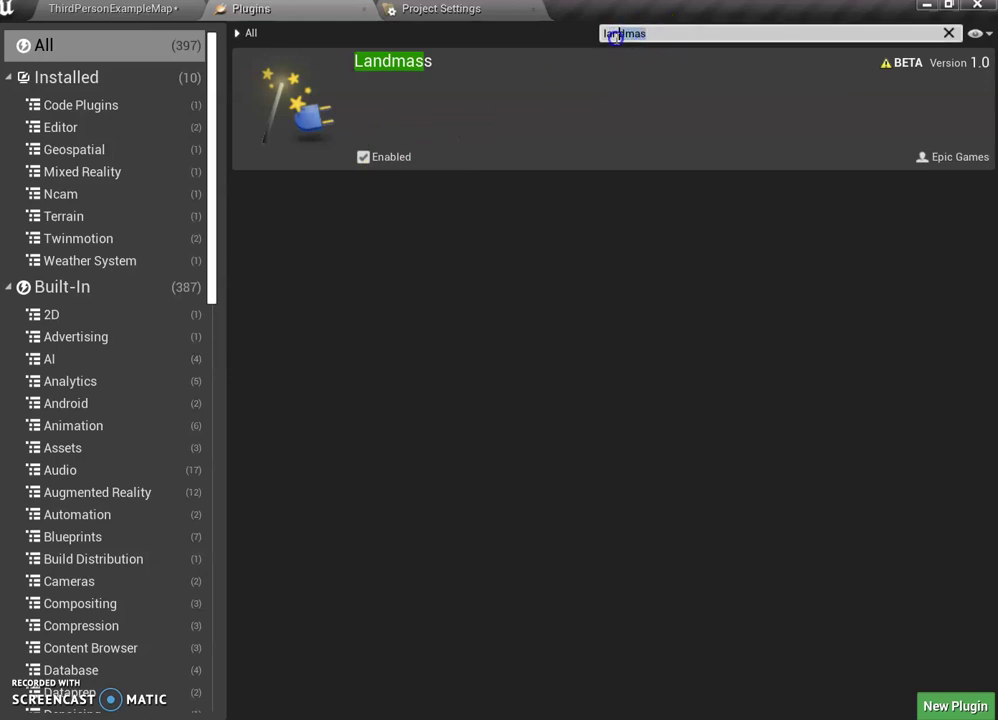
{"action": "type", "text": "water"}
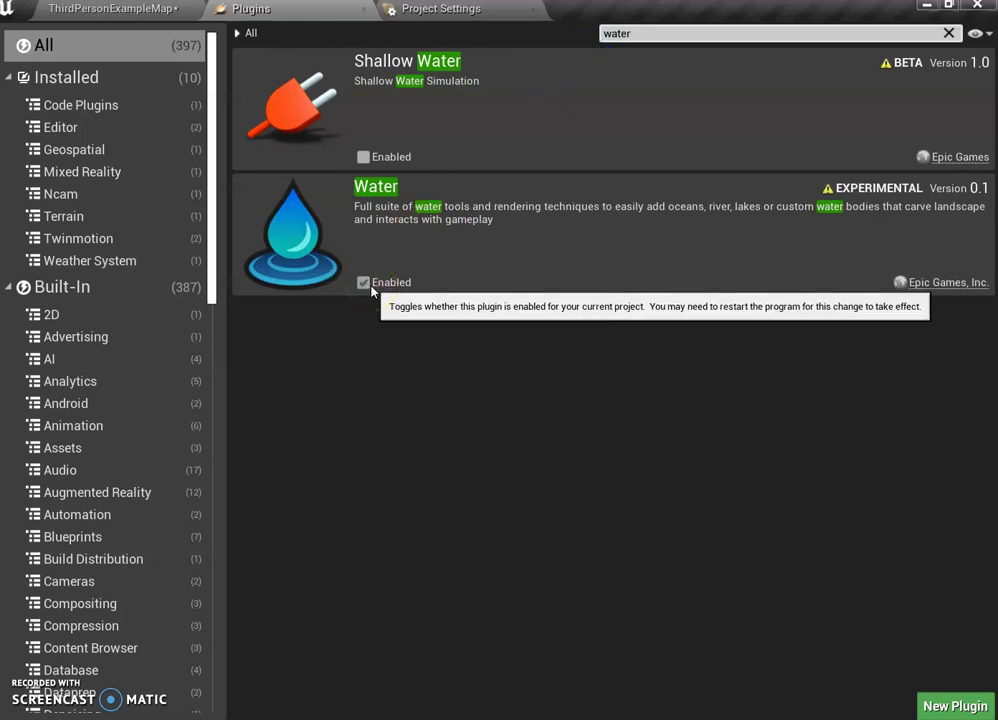
{"action": "left_click", "coordinate": [387, 310]}
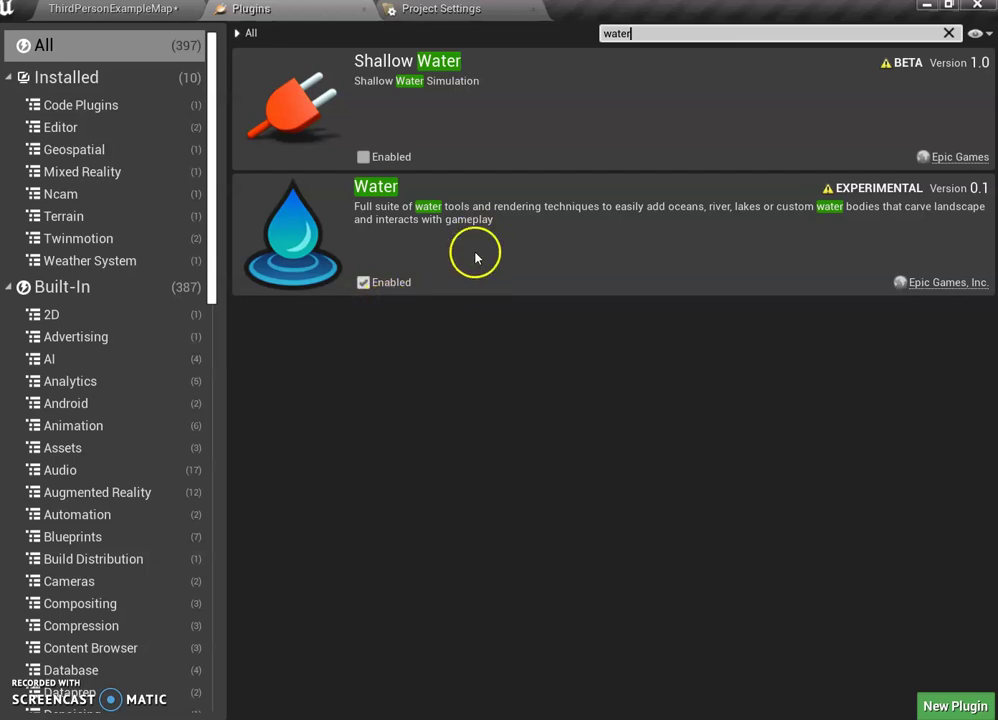
{"action": "left_click", "coordinate": [130, 18]}
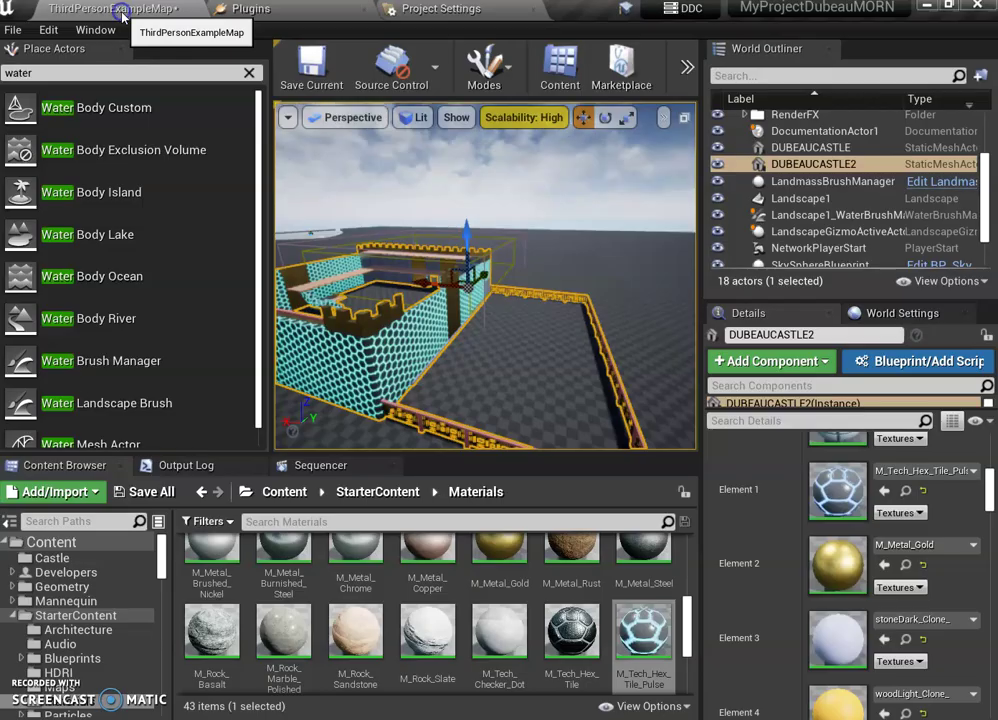
Filter Place Actors to water items and drag a Water Body River onto Landscape1
{"action": "left_click", "coordinate": [31, 73]}
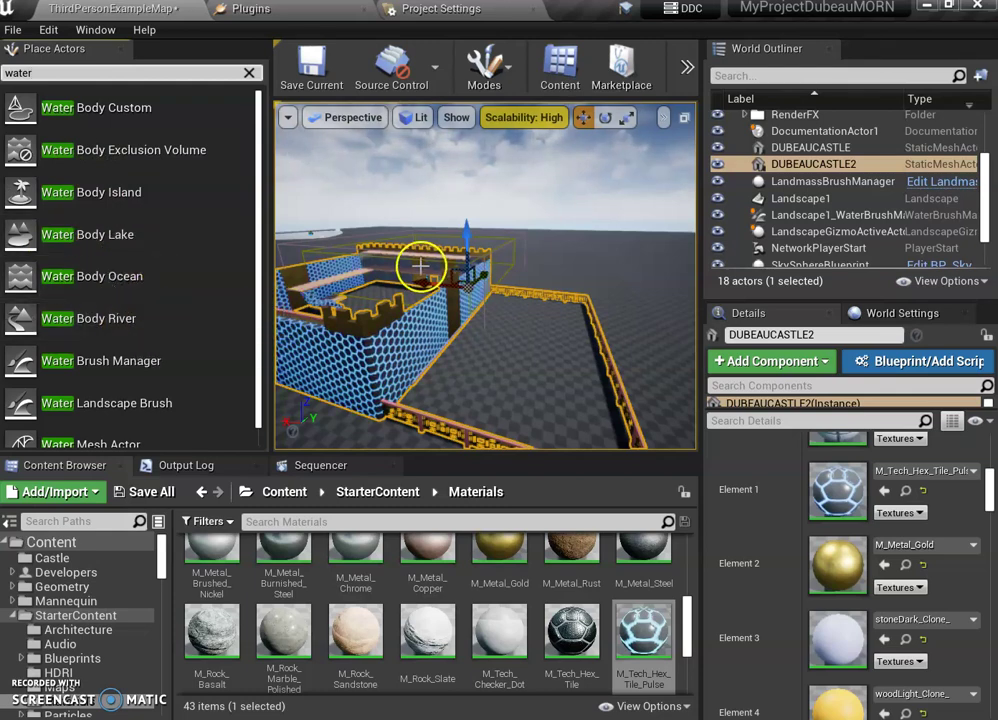
{"action": "mouse_move", "coordinate": [419, 265]}
{"action": "left_mouse_down"}
{"action": "mouse_move", "coordinate": [280, 231]}
{"action": "mouse_move", "coordinate": [121, 234]}
{"action": "mouse_move", "coordinate": [401, 245]}
{"action": "left_mouse_up"}
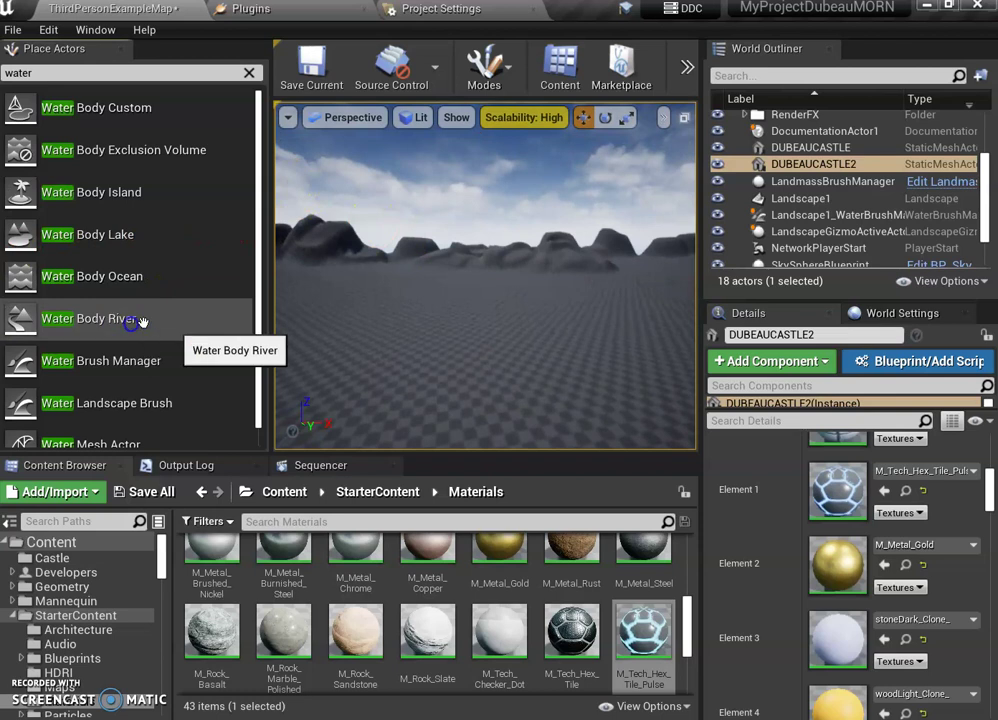
{"action": "left_click", "coordinate": [367, 338]}
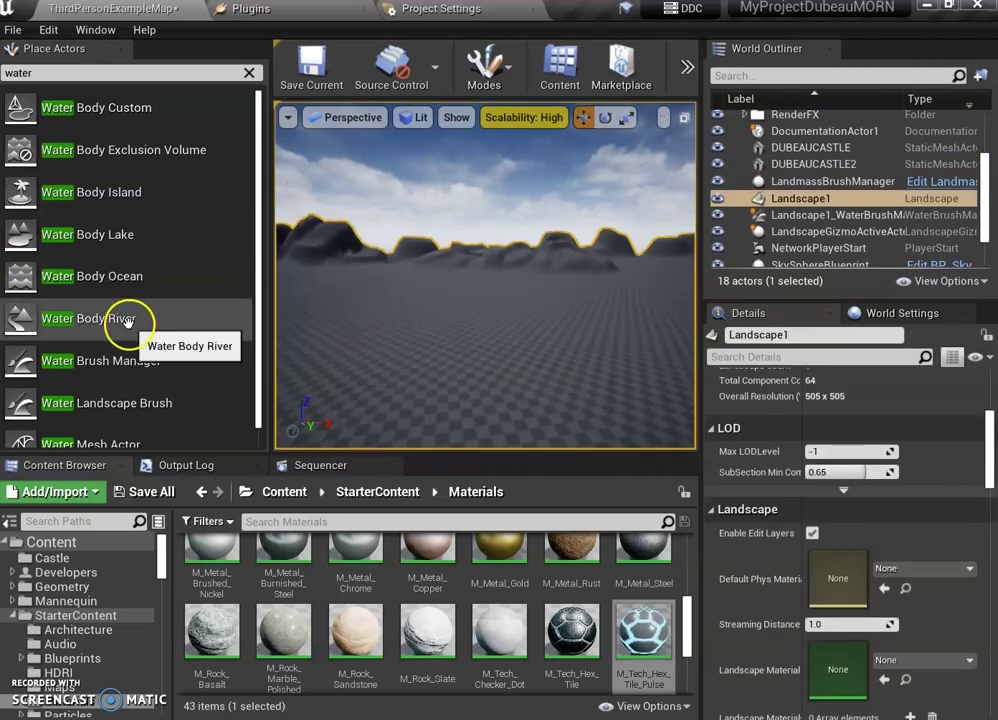
{"action": "mouse_move", "coordinate": [127, 325]}
{"action": "left_mouse_down"}
{"action": "mouse_move", "coordinate": [336, 325]}
{"action": "mouse_move", "coordinate": [450, 352]}
{"action": "left_mouse_up"}
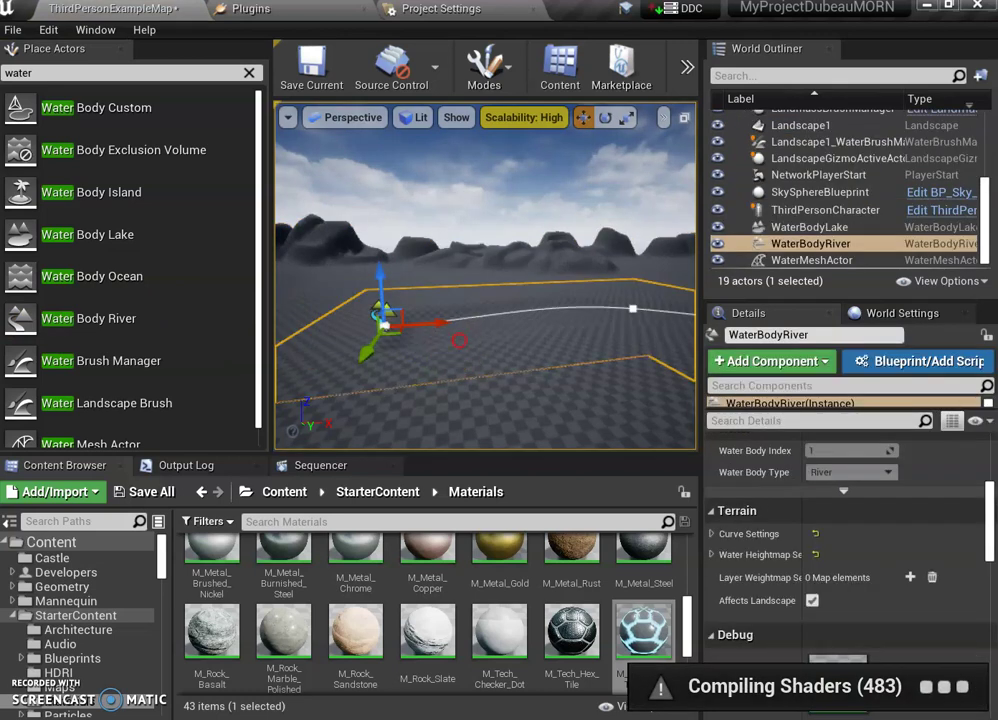
Move the river's start point and second spline point to new positions
{"action": "right_click_drag", "start_coordinate": [459, 340], "coordinate": [488, 297]}
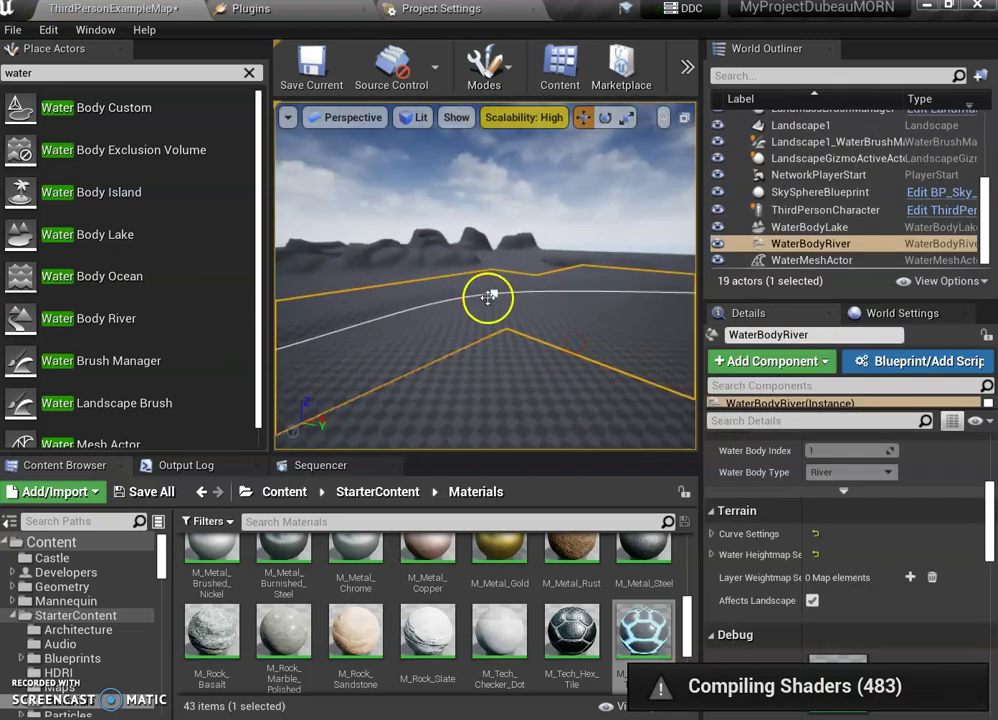
{"action": "right_click_drag", "start_coordinate": [488, 297], "coordinate": [384, 318]}
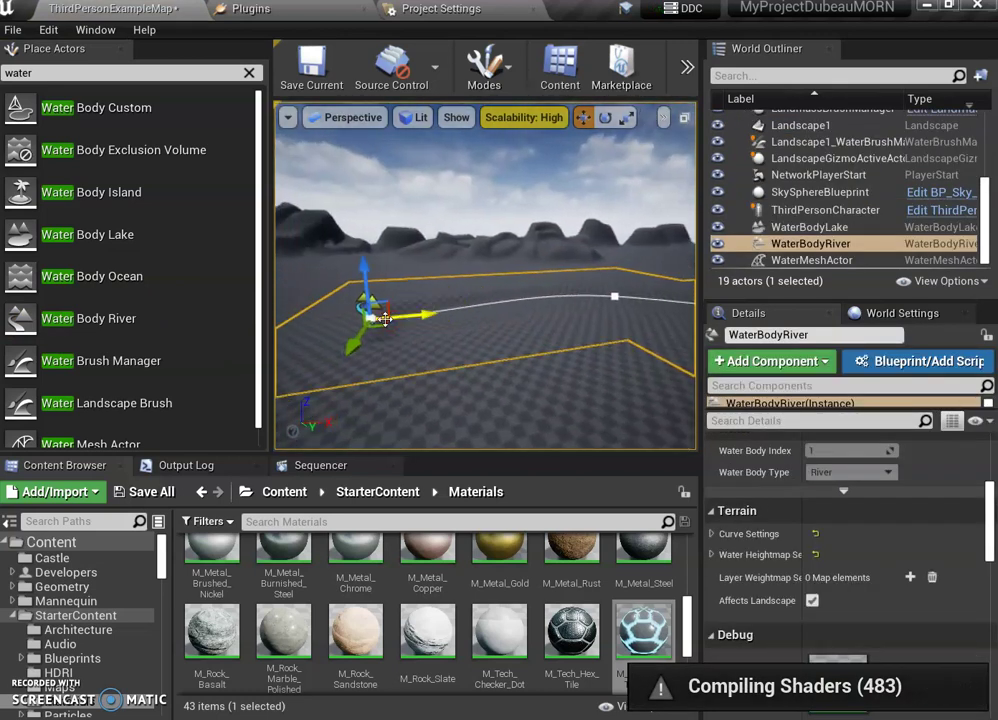
{"action": "left_click_drag", "start_coordinate": [384, 318], "coordinate": [366, 313]}
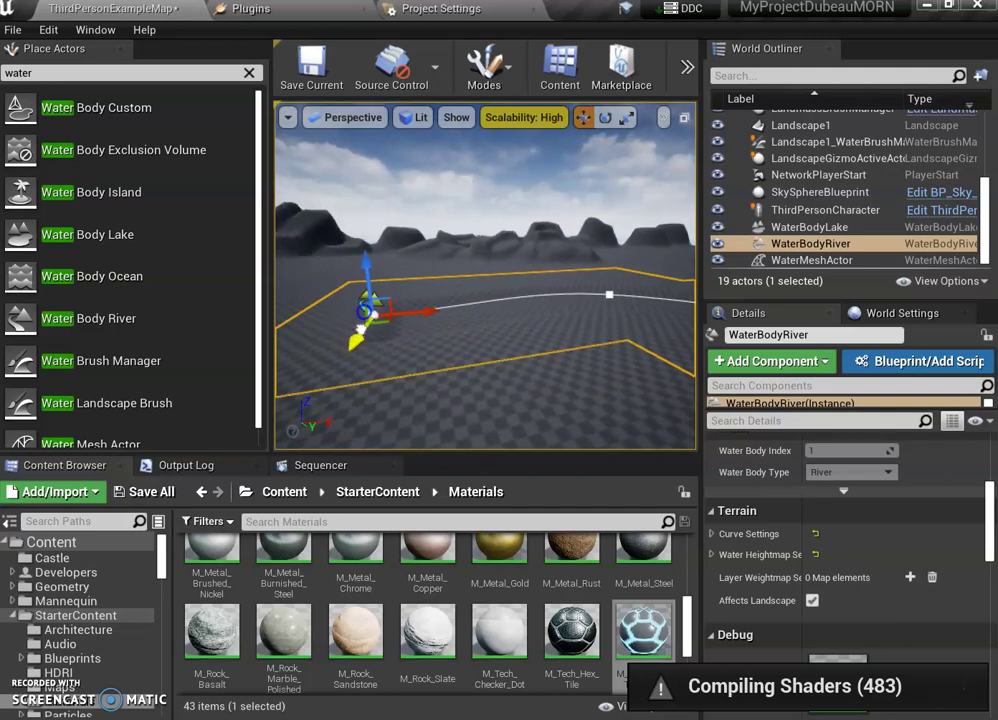
{"action": "left_click_drag", "start_coordinate": [366, 313], "coordinate": [380, 290]}
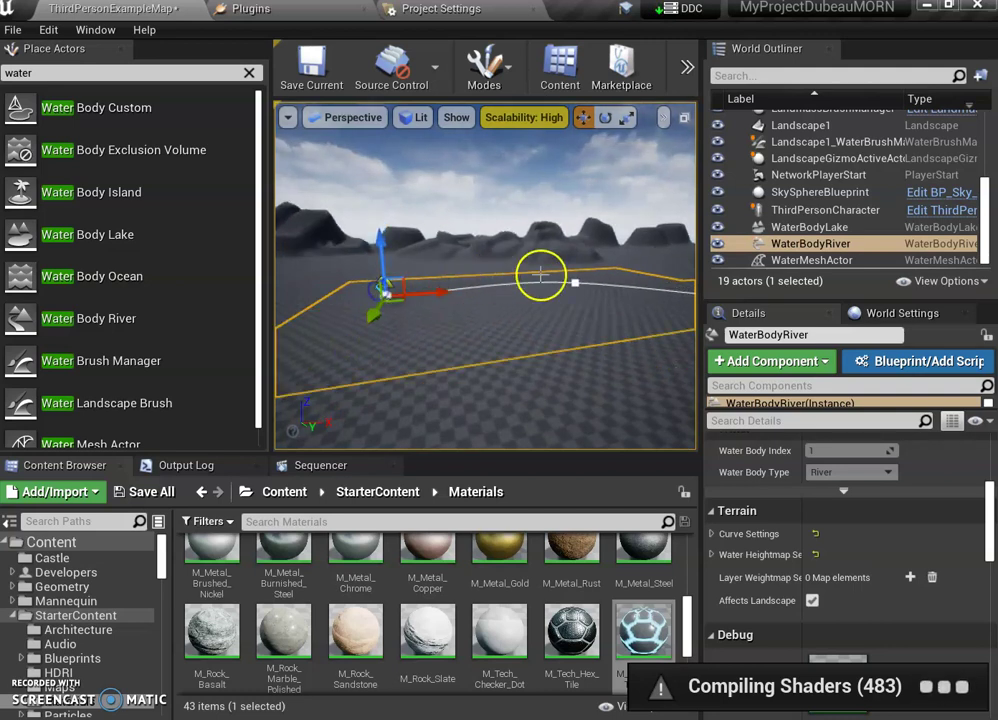
{"action": "left_click", "coordinate": [576, 283]}
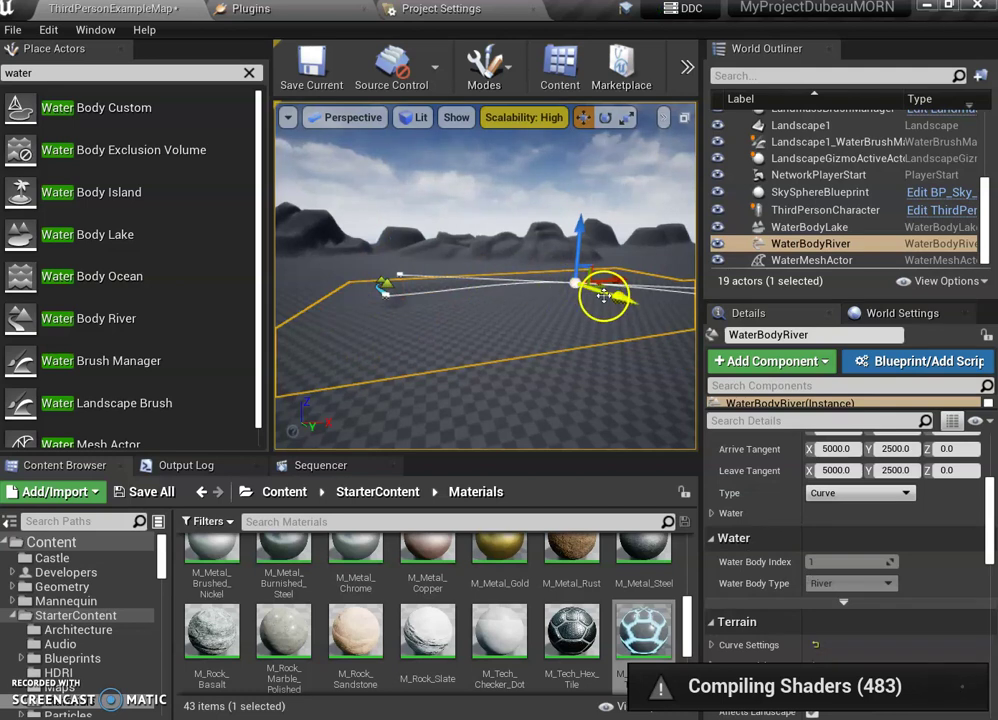
{"action": "left_click_drag", "start_coordinate": [612, 284], "coordinate": [637, 293]}
Add two new river spline points with Add Spline Point Here and reposition each
{"action": "left_click", "coordinate": [526, 296]}
{"action": "right_click", "coordinate": [510, 290]}
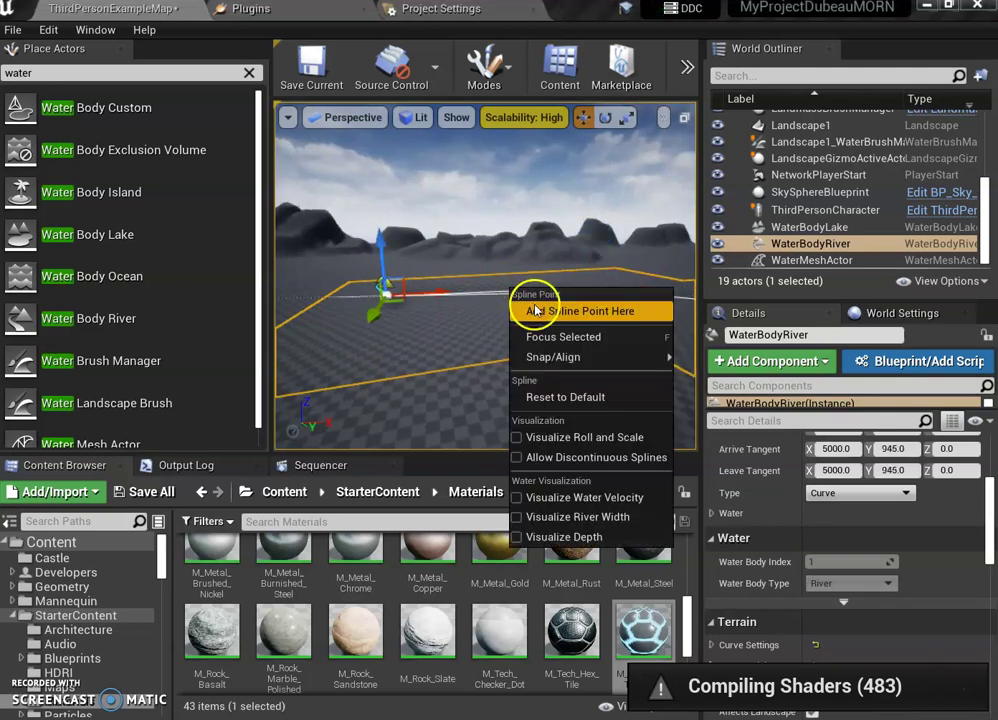
{"action": "left_click", "coordinate": [545, 311]}
{"action": "left_click_drag", "start_coordinate": [526, 305], "coordinate": [421, 314]}
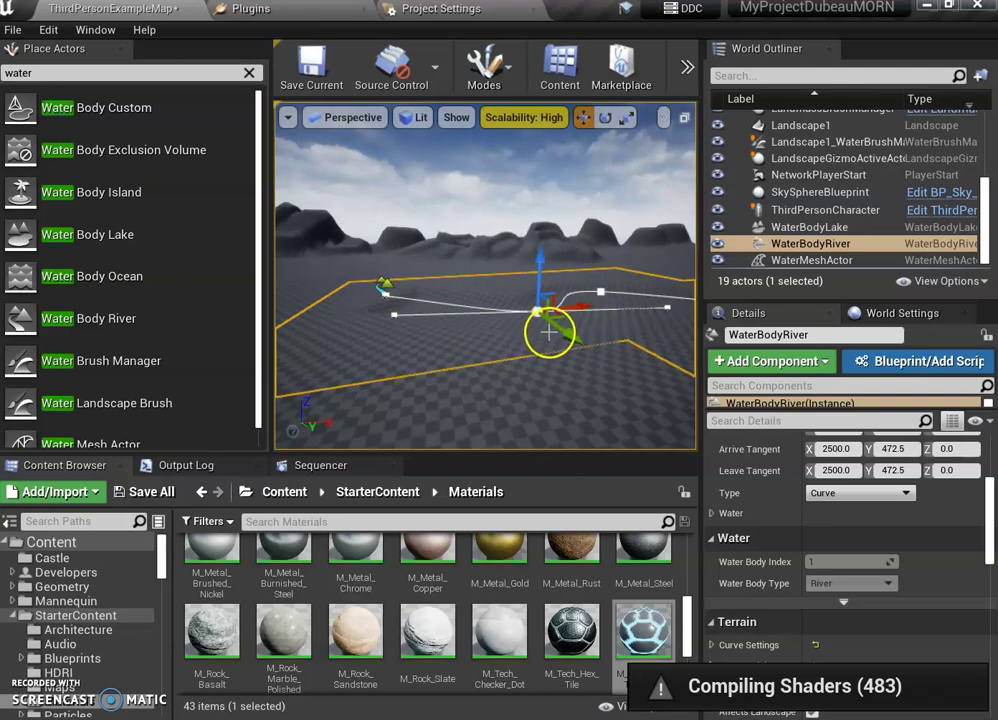
{"action": "mouse_move", "coordinate": [519, 356]}
{"action": "right_mouse_down"}
{"action": "mouse_move", "coordinate": [683, 357]}
{"action": "mouse_move", "coordinate": [575, 365]}
{"action": "right_mouse_up"}
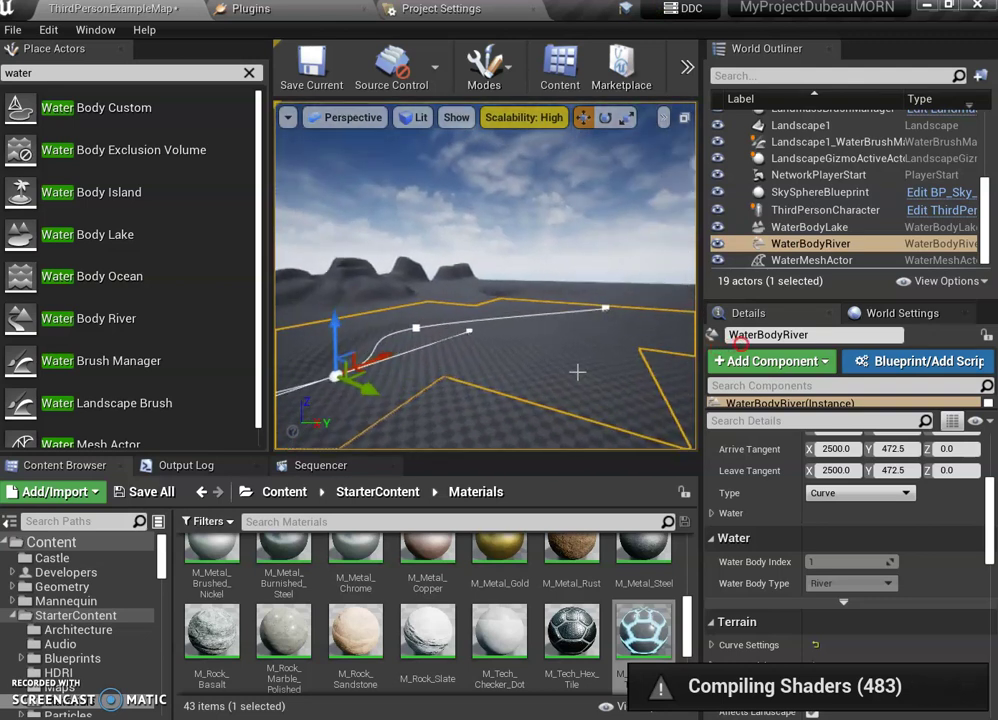
{"action": "left_click", "coordinate": [522, 316]}
{"action": "right_click", "coordinate": [522, 316]}
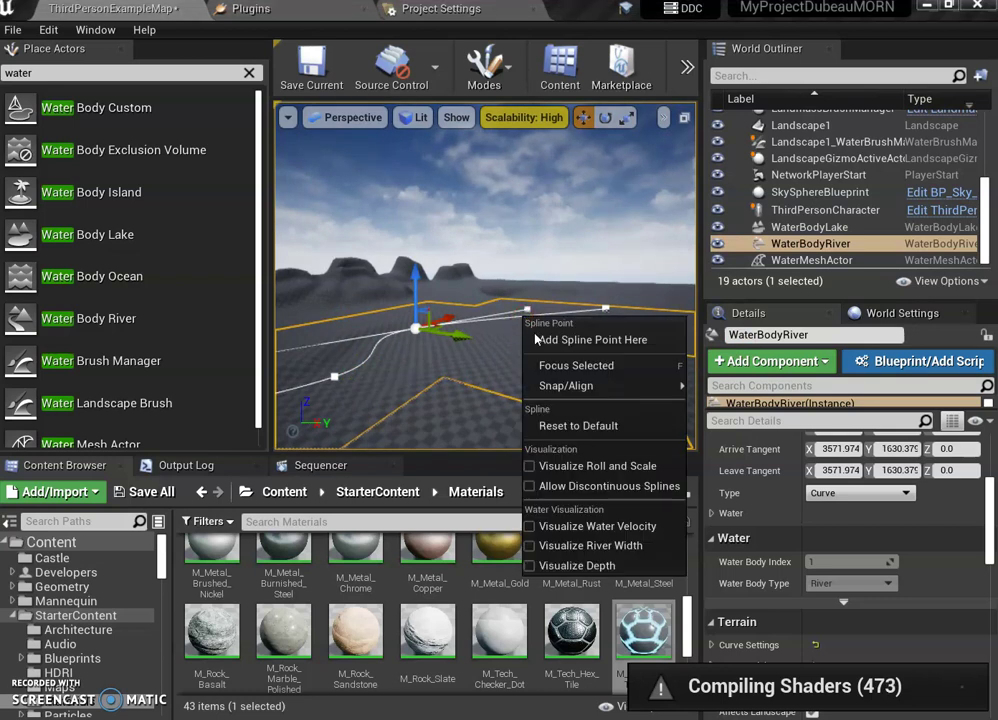
{"action": "left_click", "coordinate": [566, 341]}
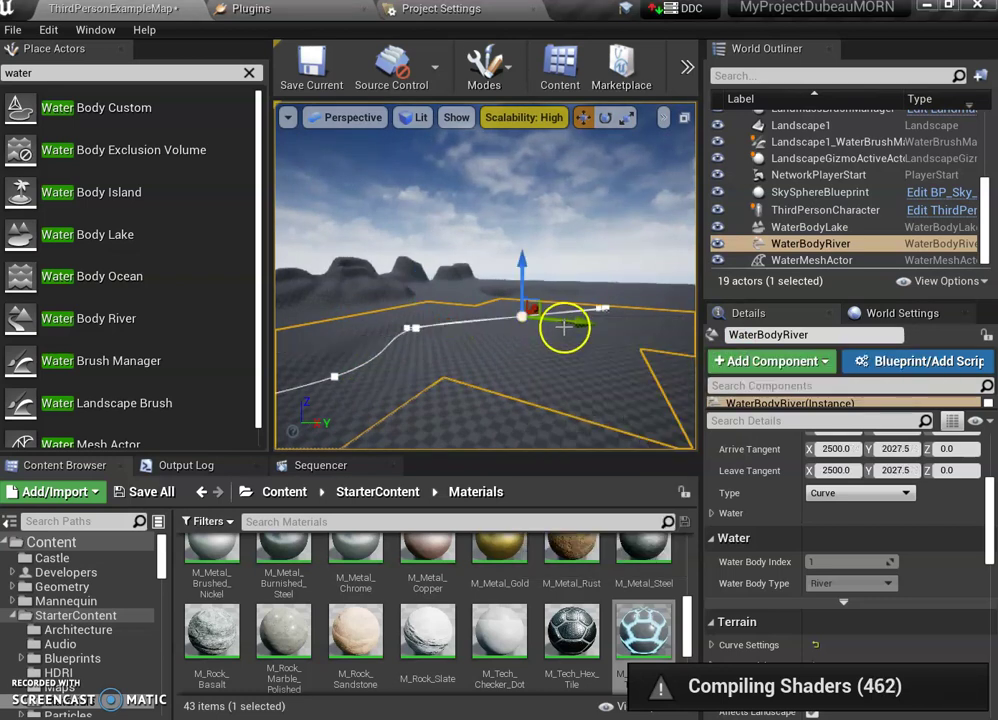
{"action": "left_click_drag", "start_coordinate": [564, 327], "coordinate": [616, 350]}
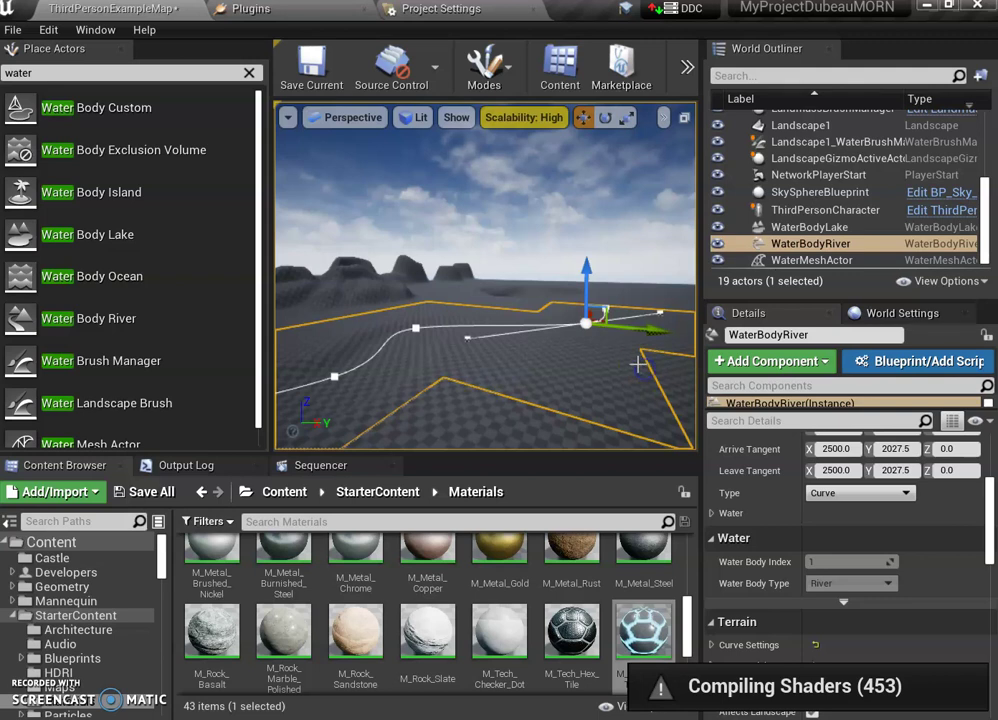
Orbit along the winding river course to review it against the mountains and castle
{"action": "left_click_drag", "start_coordinate": [637, 366], "coordinate": [660, 340]}
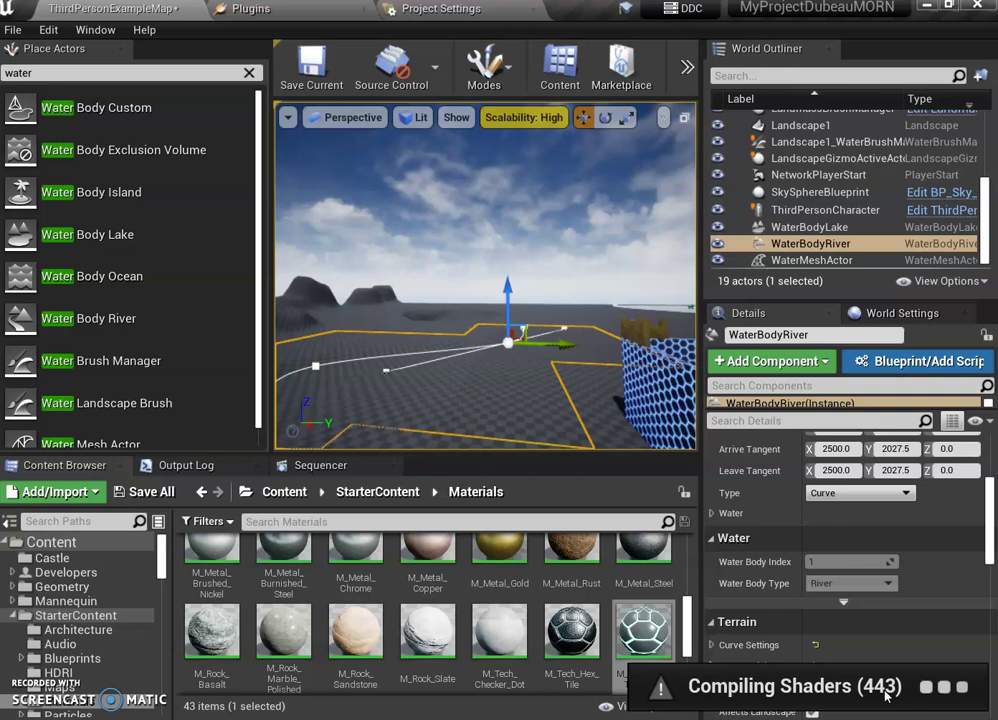
{"action": "mouse_move", "coordinate": [519, 351]}
{"action": "left_mouse_down"}
{"action": "mouse_move", "coordinate": [503, 357]}
{"action": "mouse_move", "coordinate": [582, 339]}
{"action": "left_mouse_up"}
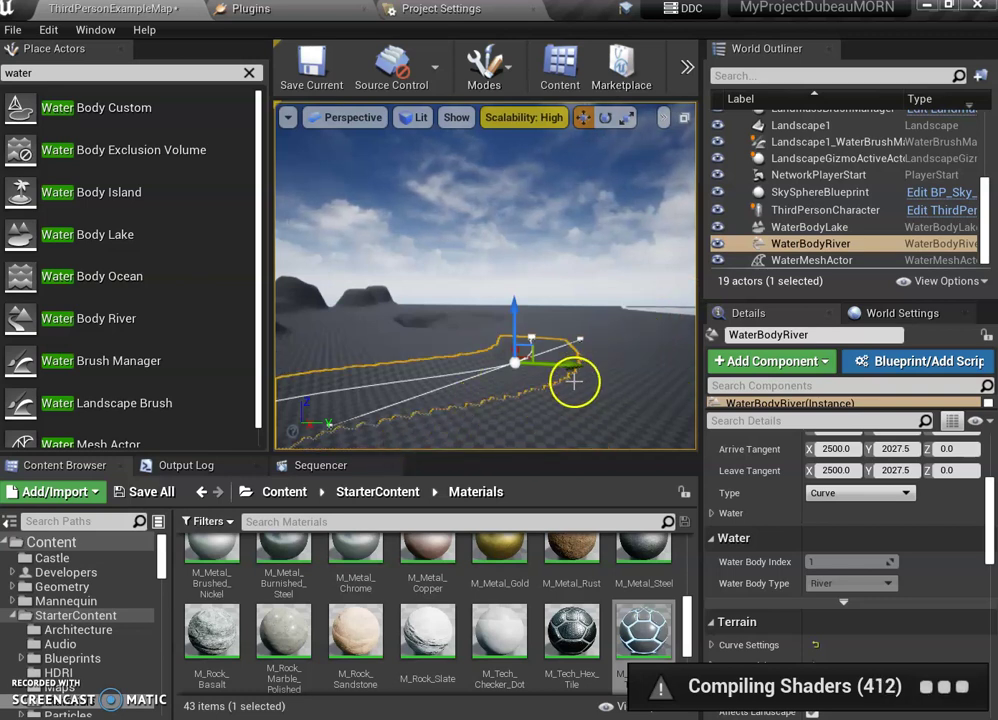
{"action": "left_click_drag", "start_coordinate": [601, 397], "coordinate": [520, 400]}
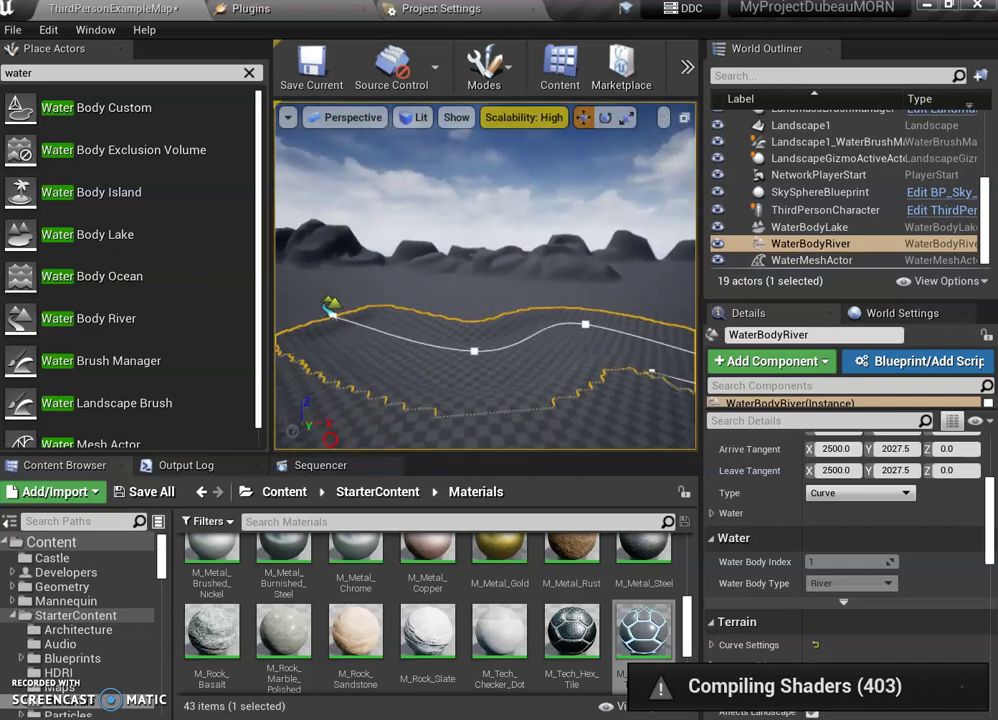
{"action": "left_click_drag", "start_coordinate": [329, 439], "coordinate": [474, 408]}
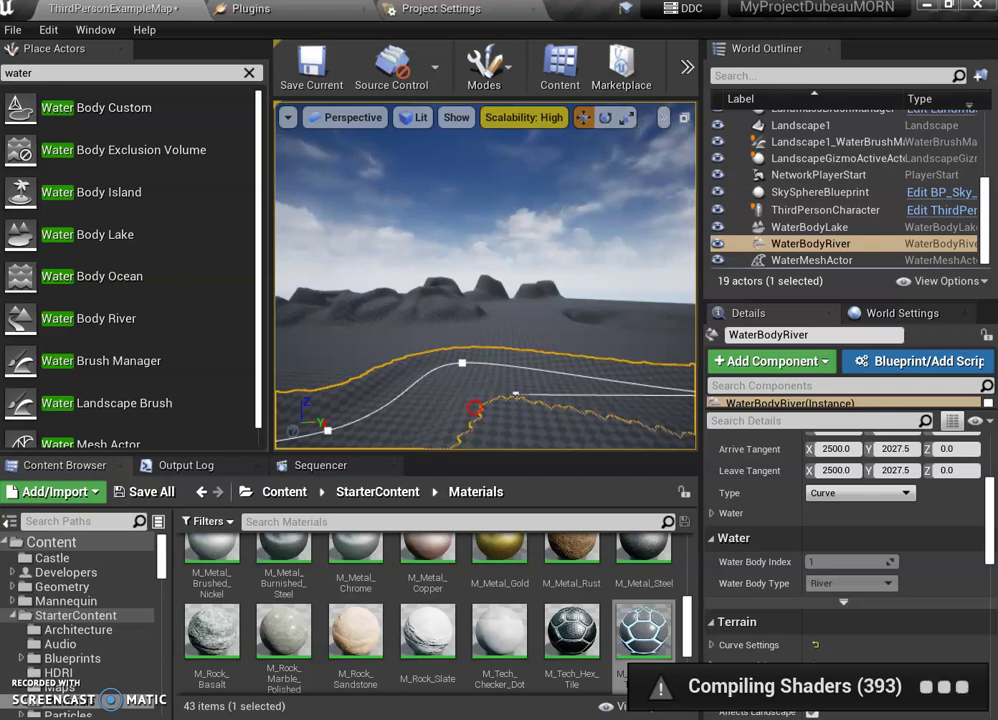
{"action": "left_click_drag", "start_coordinate": [474, 408], "coordinate": [676, 310]}
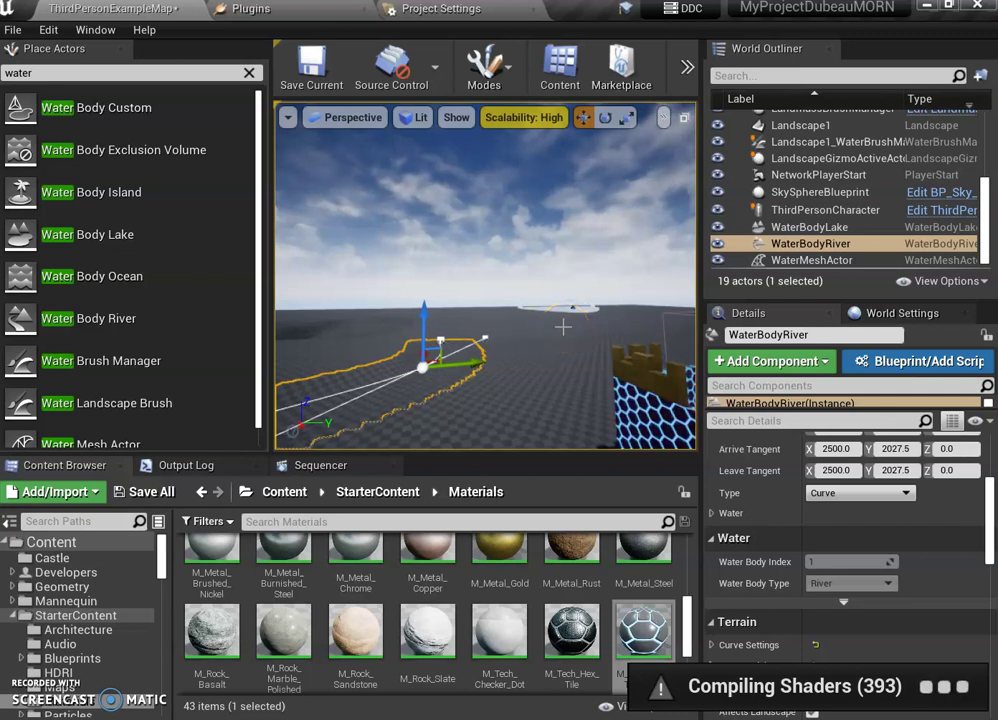
{"action": "left_click_drag", "start_coordinate": [538, 355], "coordinate": [600, 320]}
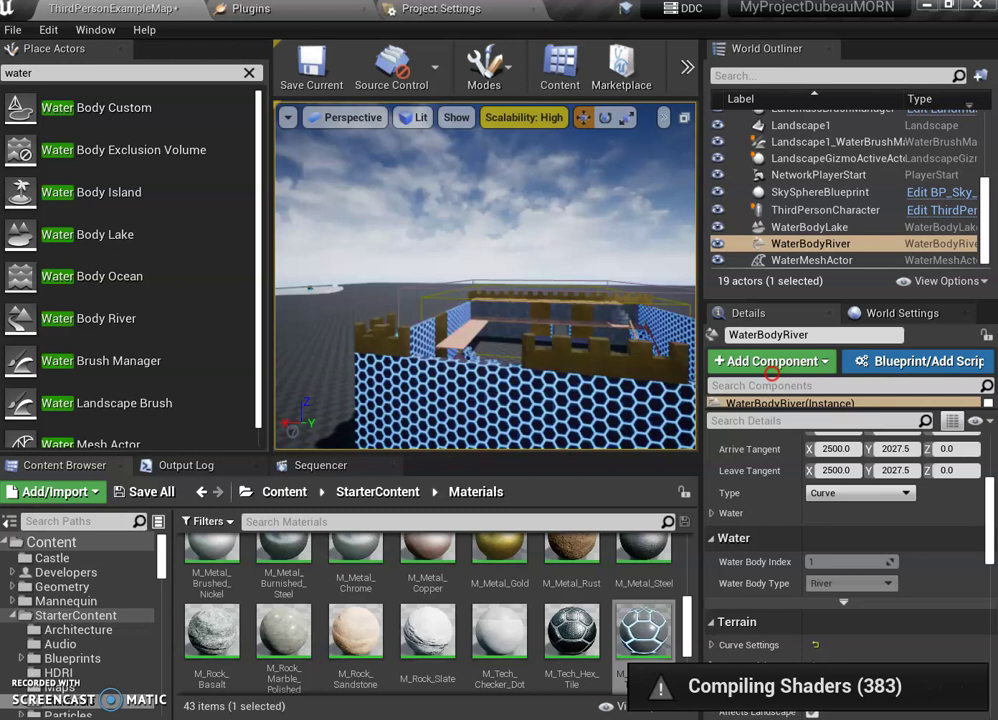
{"action": "left_click_drag", "start_coordinate": [680, 392], "coordinate": [593, 400]}
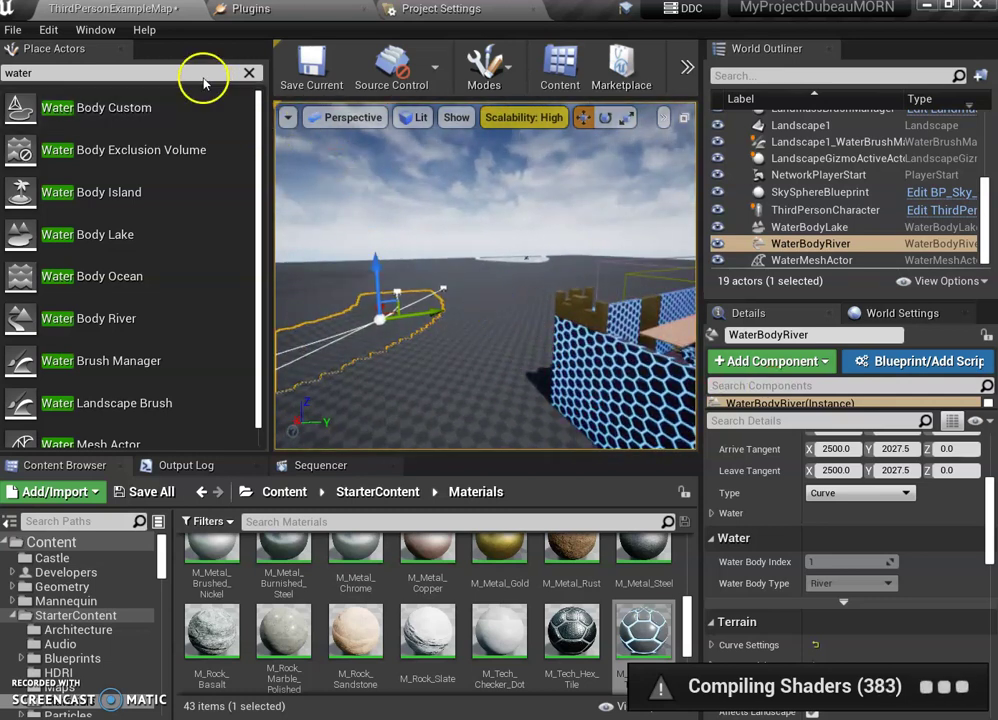
Close Place Actors and switch the editor to Landscape mode
{"action": "left_click", "coordinate": [120, 52]}
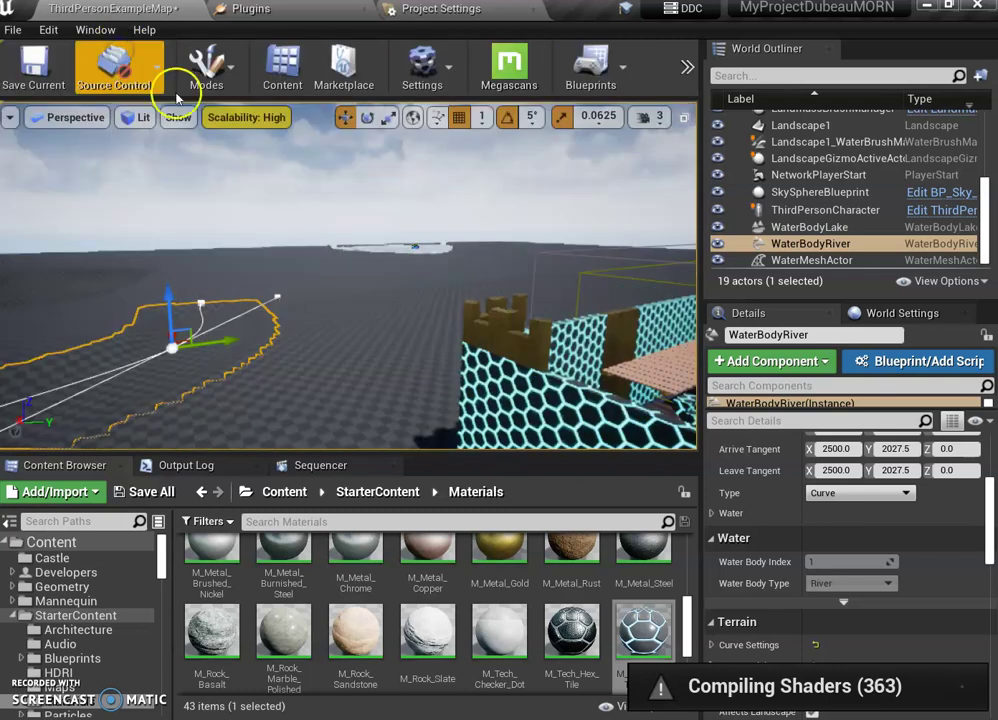
{"action": "left_click", "coordinate": [205, 62]}
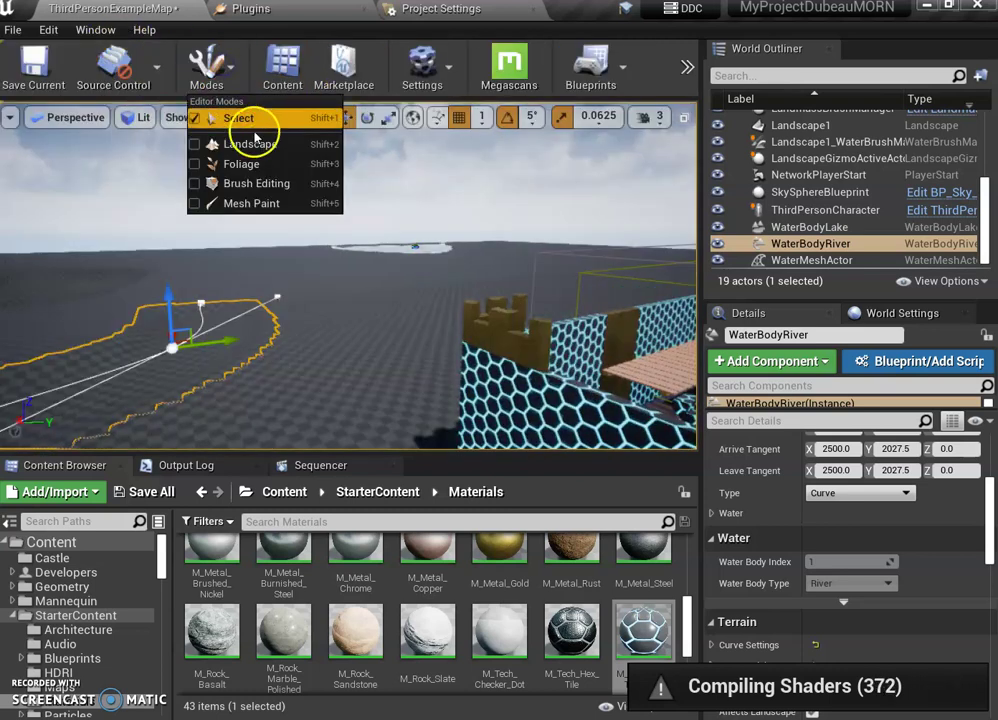
{"action": "left_click", "coordinate": [245, 120]}
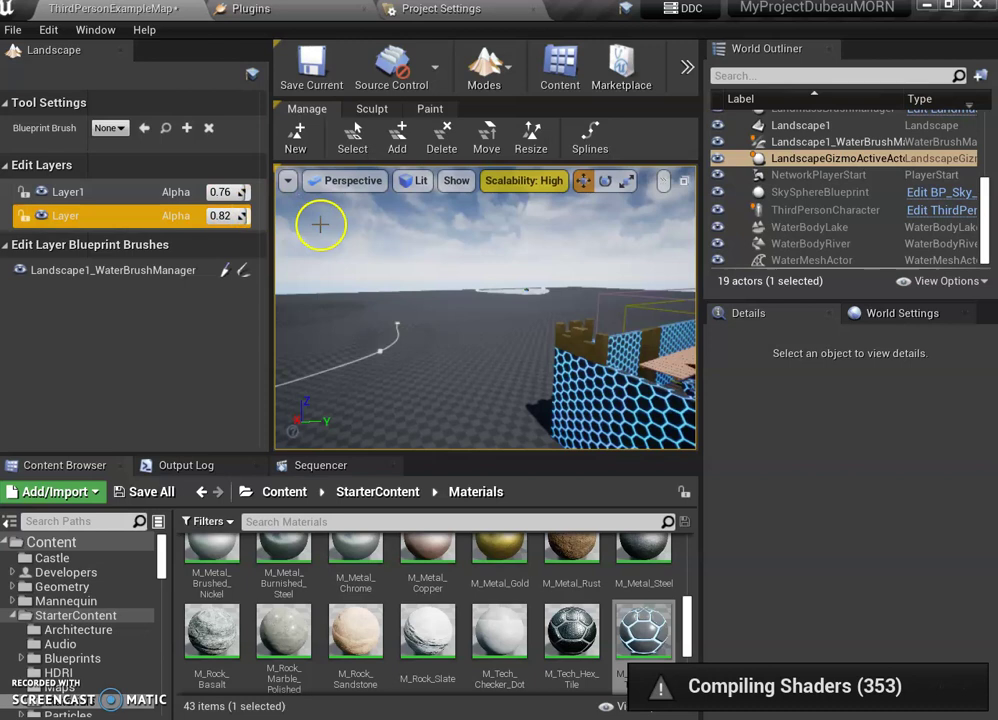
In Sculpt, pick the Blueprint tool with CustomBrush_Landmass as the brush
{"action": "left_click", "coordinate": [372, 111]}
{"action": "left_click", "coordinate": [687, 137]}
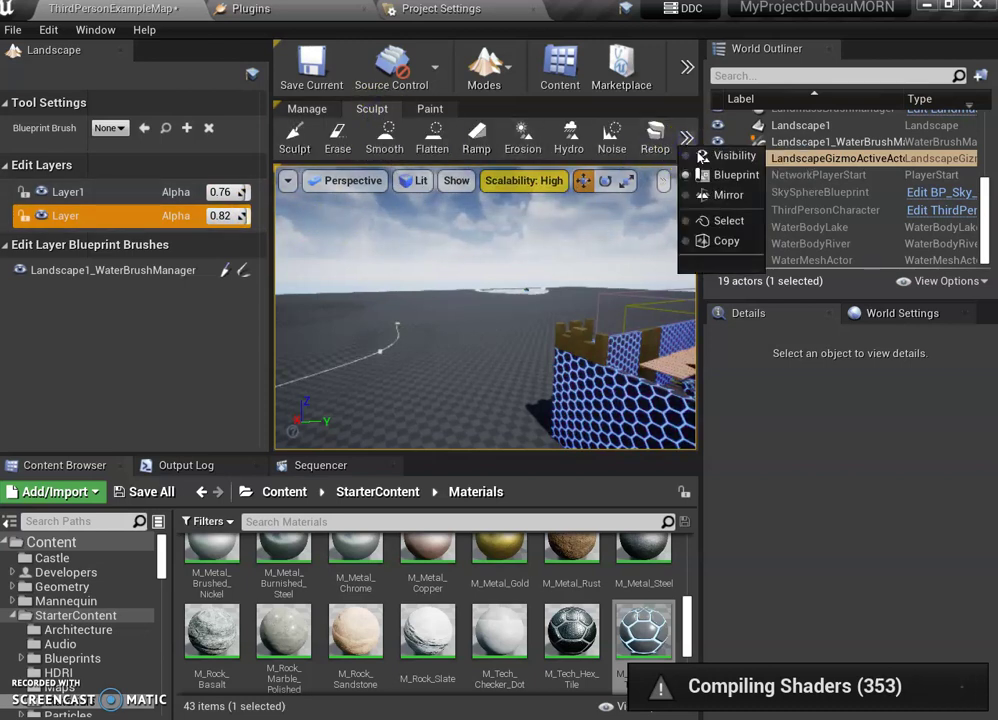
{"action": "left_click", "coordinate": [728, 176]}
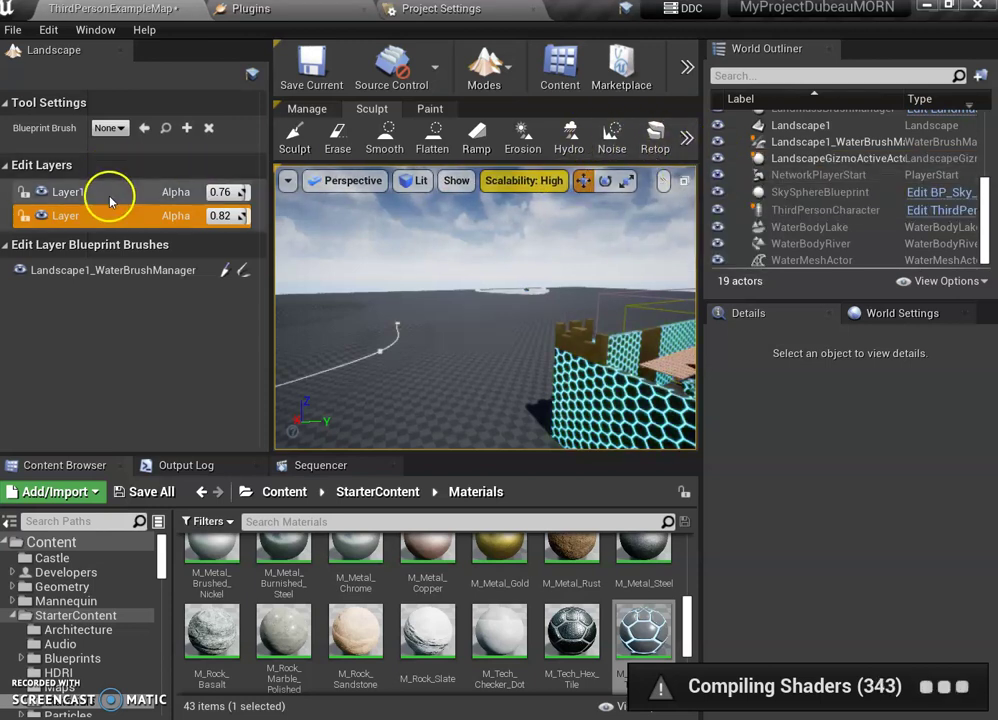
{"action": "left_click", "coordinate": [120, 128]}
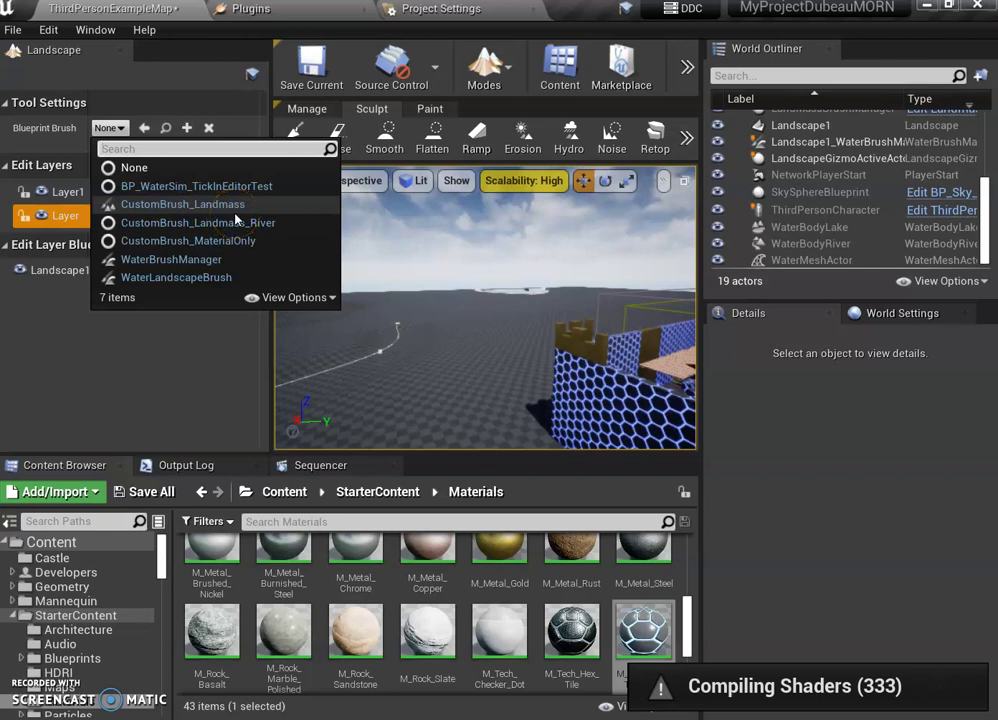
{"action": "left_click", "coordinate": [688, 146]}
{"action": "left_click", "coordinate": [688, 146]}
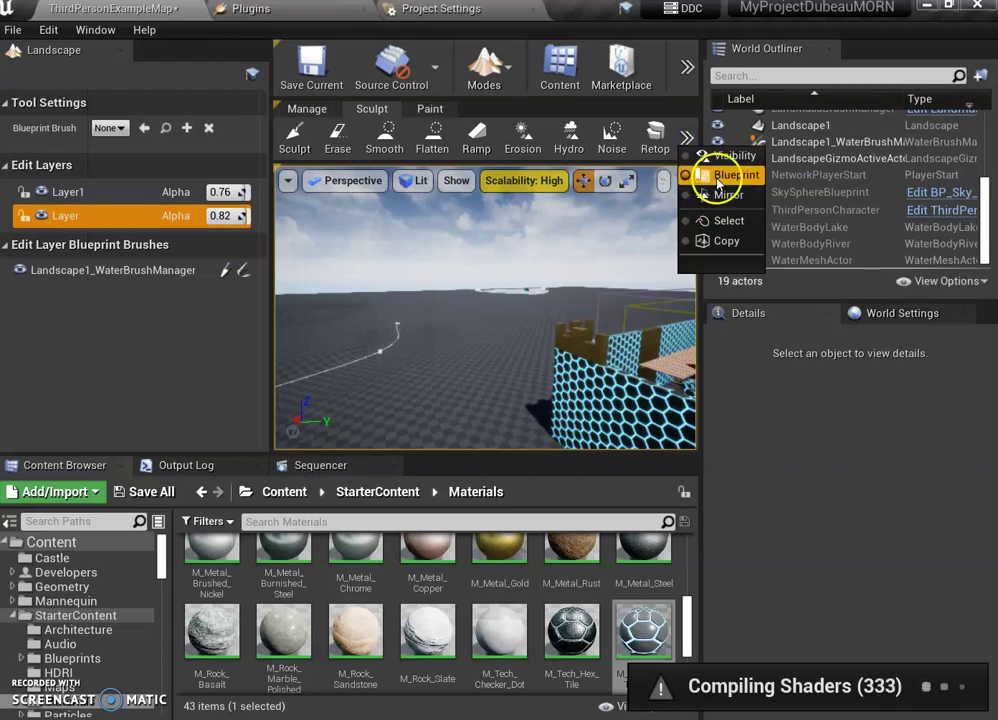
{"action": "left_click", "coordinate": [115, 128]}
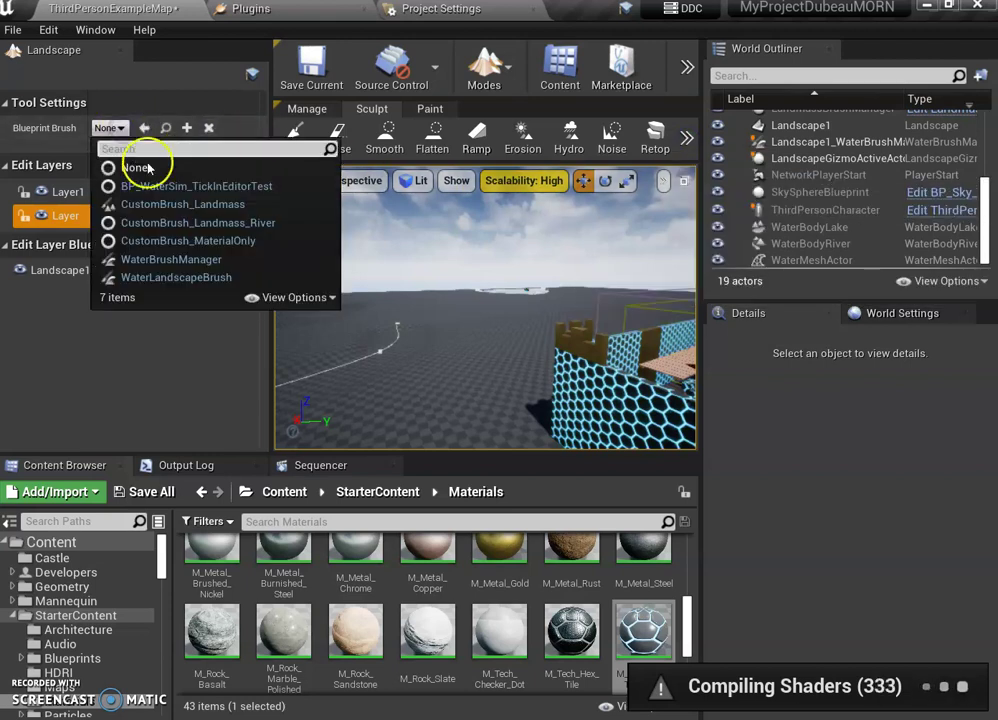
{"action": "left_click", "coordinate": [166, 204]}
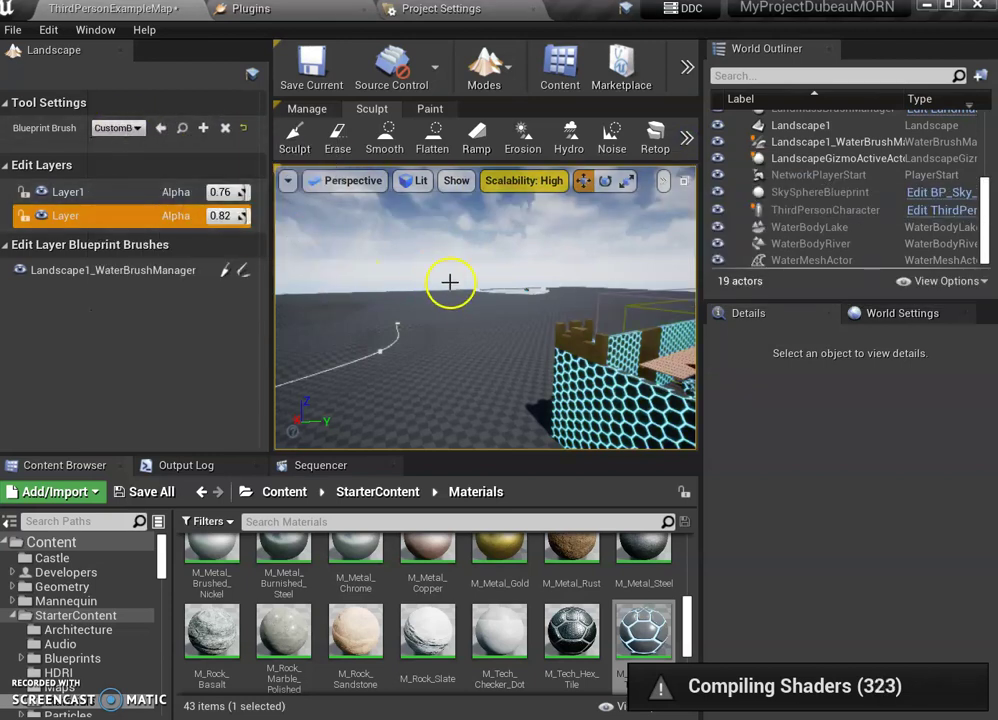
Place the Landmass brush on the landscape and select its actor
{"action": "left_click", "coordinate": [479, 313]}
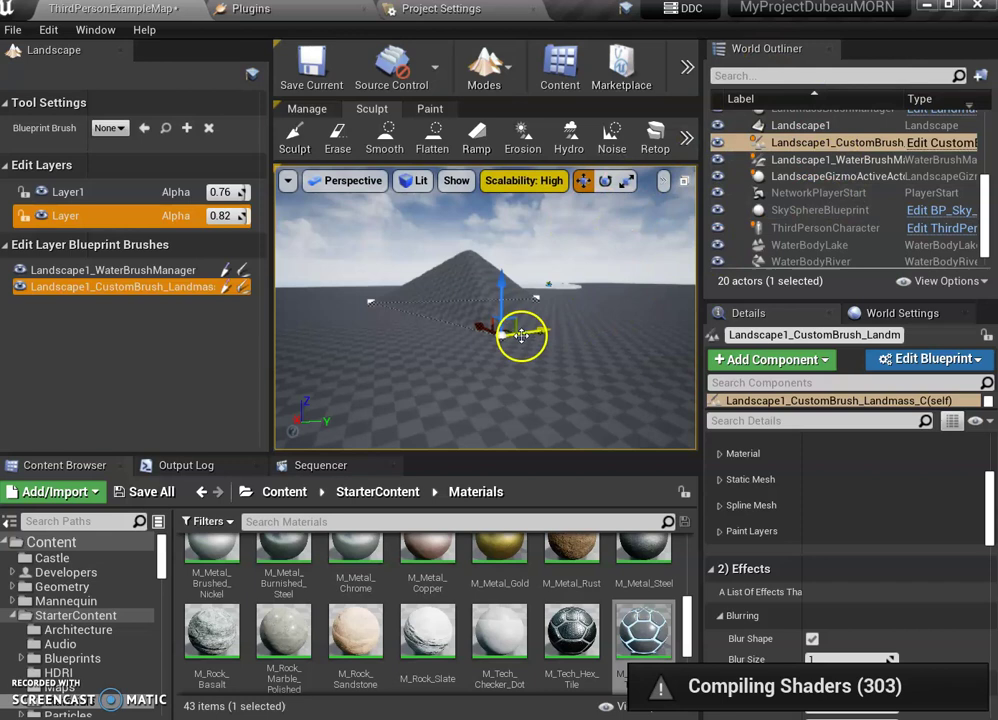
{"action": "left_click", "coordinate": [824, 178]}
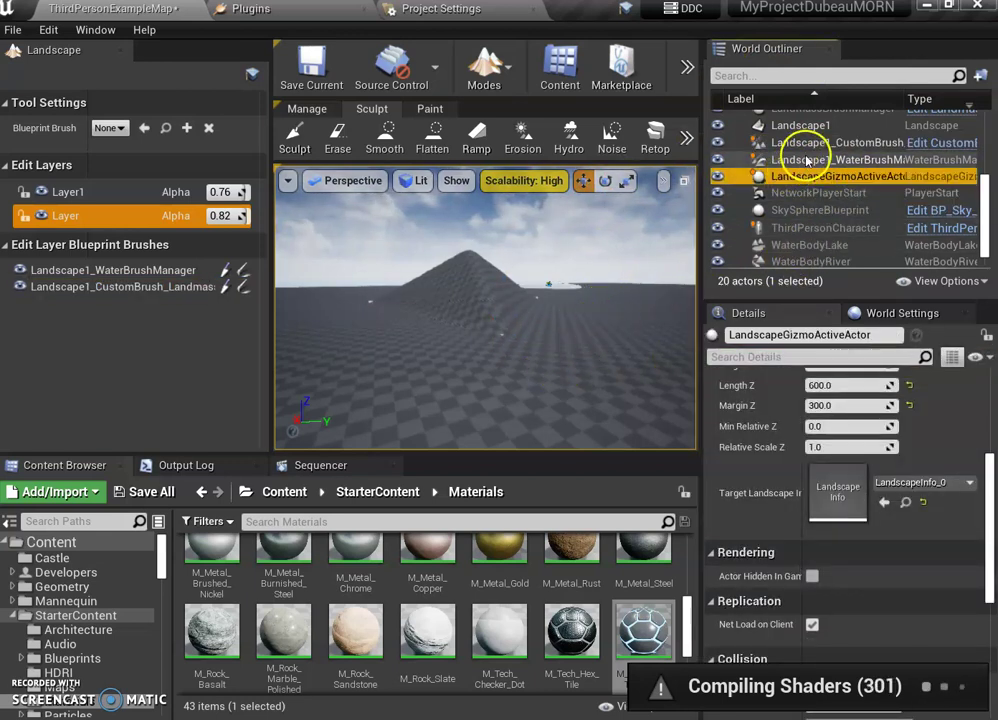
{"action": "left_click", "coordinate": [800, 145]}
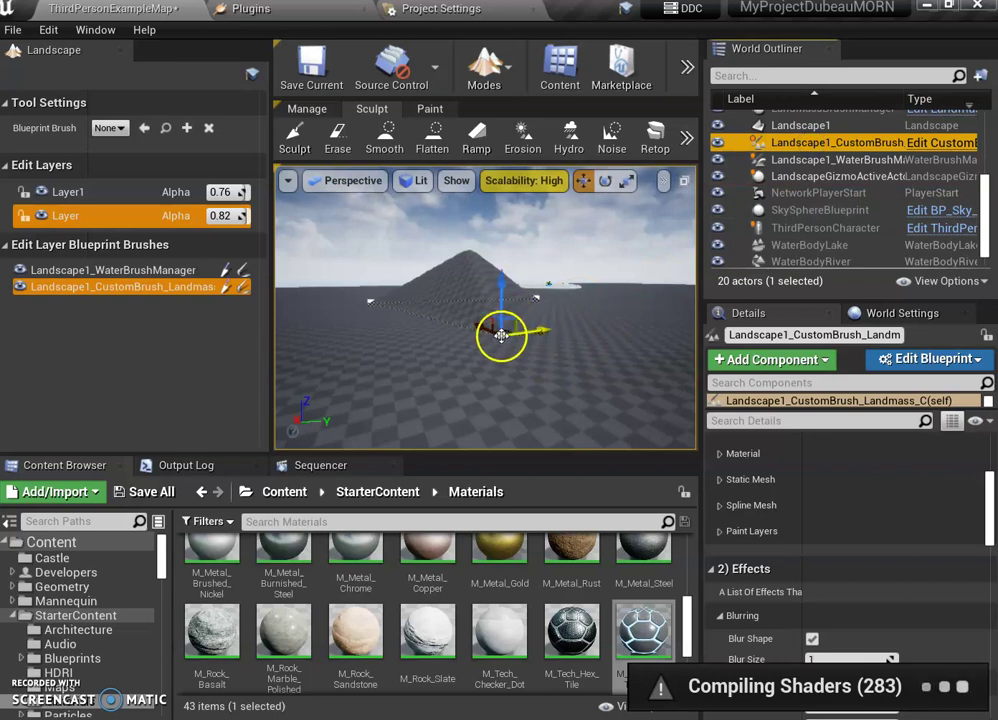
Drag the brush's outline points to enlarge it and add an extra spline point
{"action": "left_click_drag", "start_coordinate": [501, 335], "coordinate": [463, 317]}
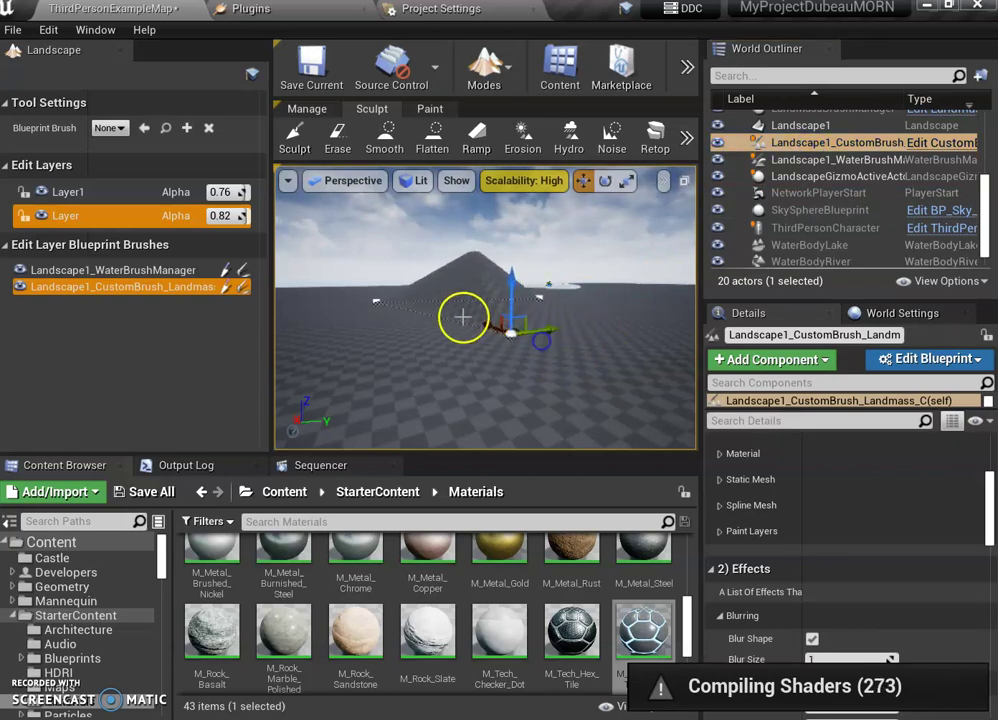
{"action": "left_click", "coordinate": [377, 300]}
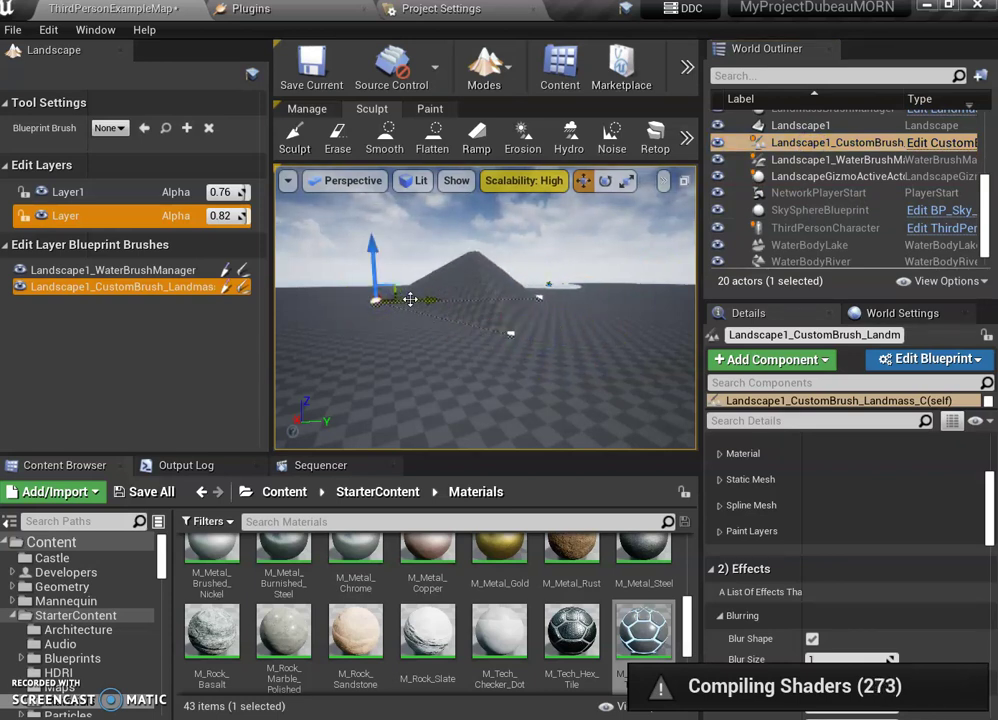
{"action": "mouse_move", "coordinate": [419, 301]}
{"action": "left_mouse_down"}
{"action": "mouse_move", "coordinate": [510, 298]}
{"action": "mouse_move", "coordinate": [426, 322]}
{"action": "left_mouse_up"}
{"action": "left_click", "coordinate": [537, 298]}
{"action": "right_click", "coordinate": [415, 320]}
{"action": "left_click", "coordinate": [437, 343]}
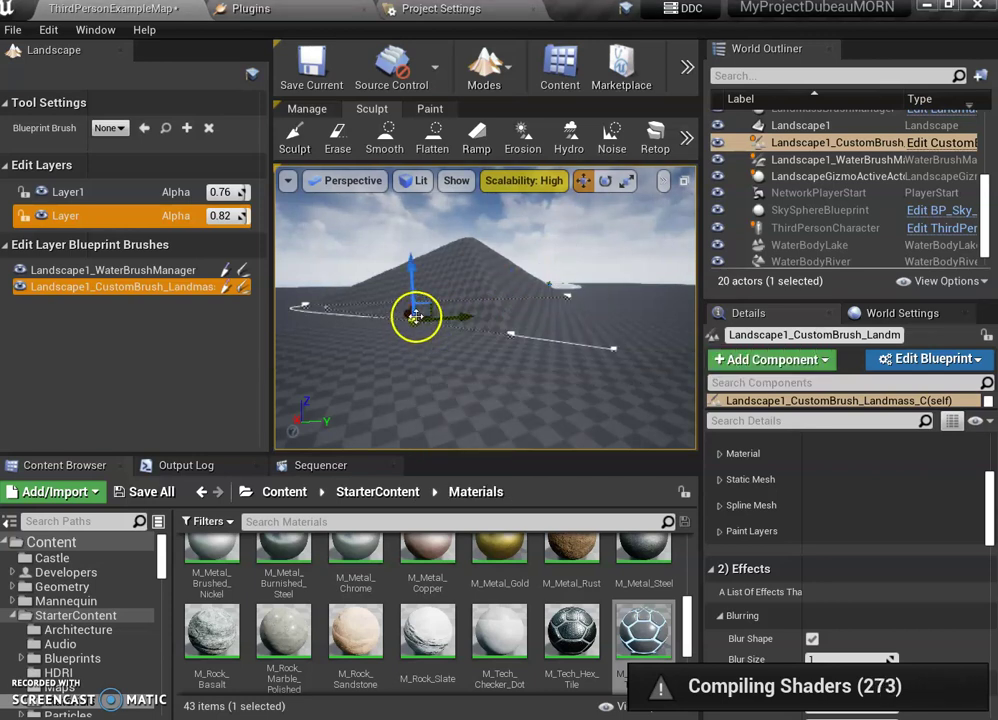
{"action": "left_click_drag", "start_coordinate": [440, 320], "coordinate": [630, 394]}
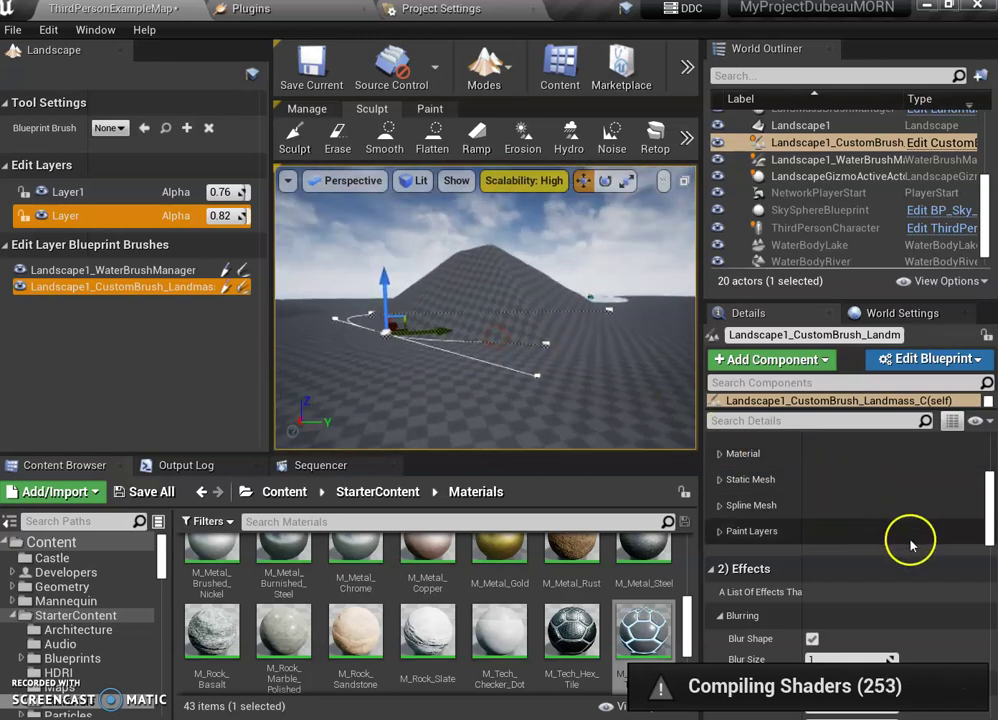
Raise Curl 1 Strength, Curl 2 Strength and Curl 1 Tiling in the brush's Effects
{"action": "mouse_move", "coordinate": [990, 515]}
{"action": "left_mouse_down"}
{"action": "mouse_move", "coordinate": [987, 500]}
{"action": "mouse_move", "coordinate": [982, 540]}
{"action": "left_mouse_up"}
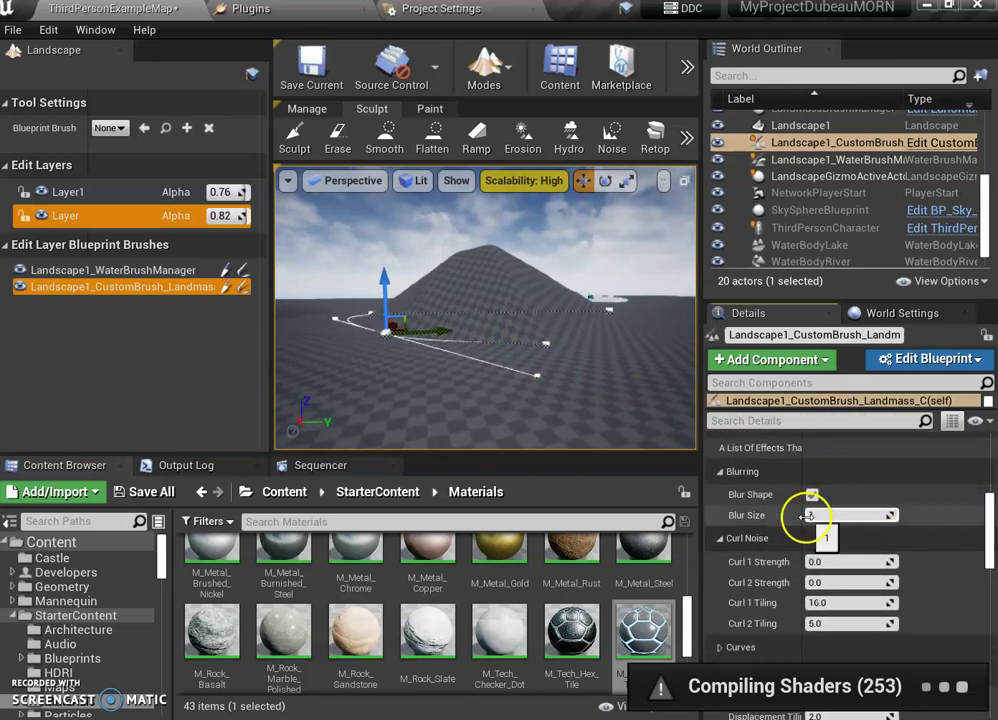
{"action": "left_click", "coordinate": [803, 516]}
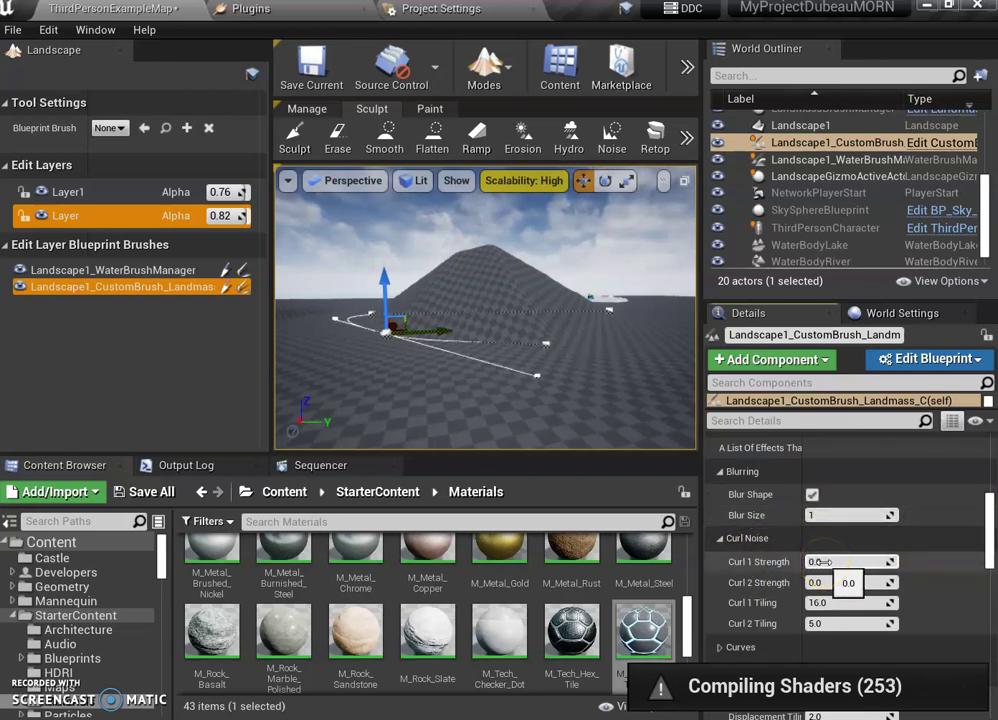
{"action": "left_click_drag", "start_coordinate": [820, 562], "coordinate": [838, 562]}
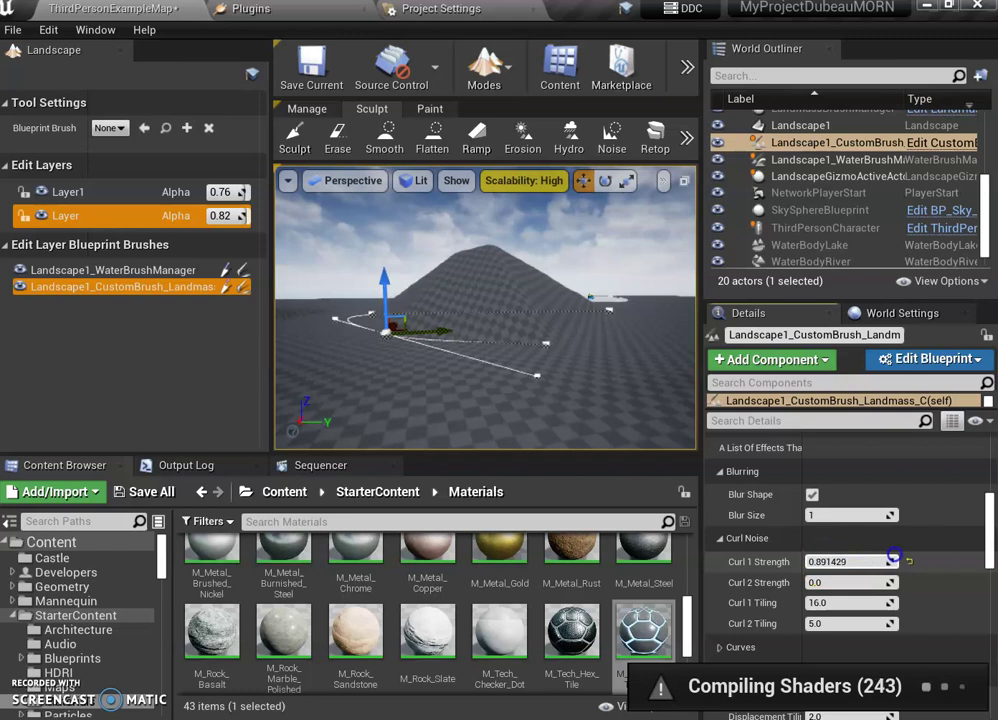
{"action": "left_click_drag", "start_coordinate": [940, 552], "coordinate": [960, 552]}
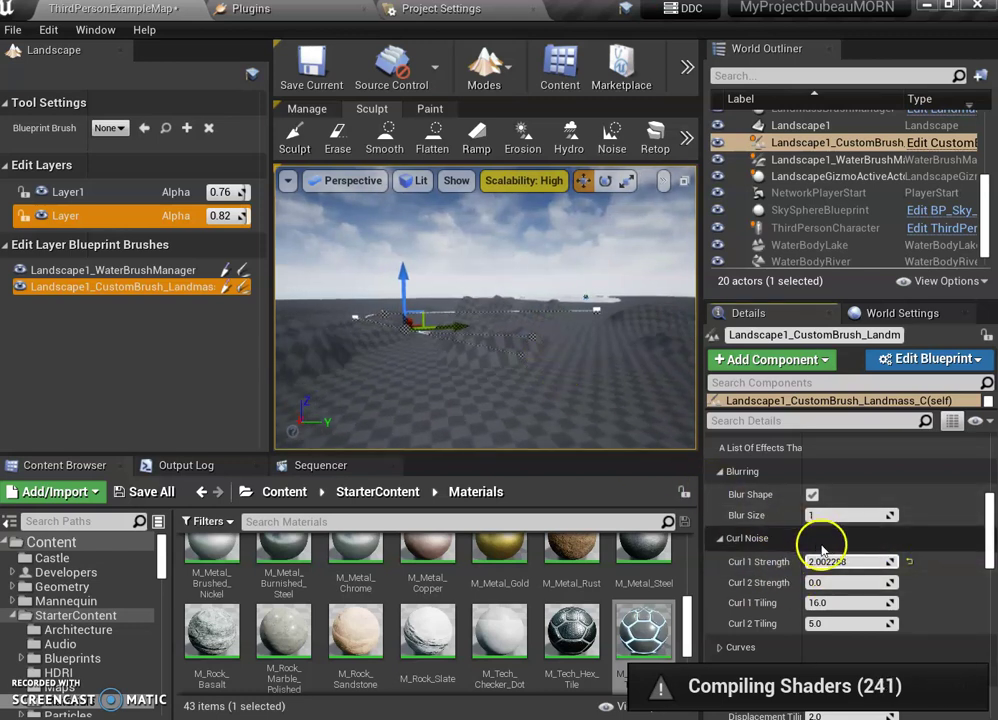
{"action": "left_click_drag", "start_coordinate": [845, 558], "coordinate": [826, 562]}
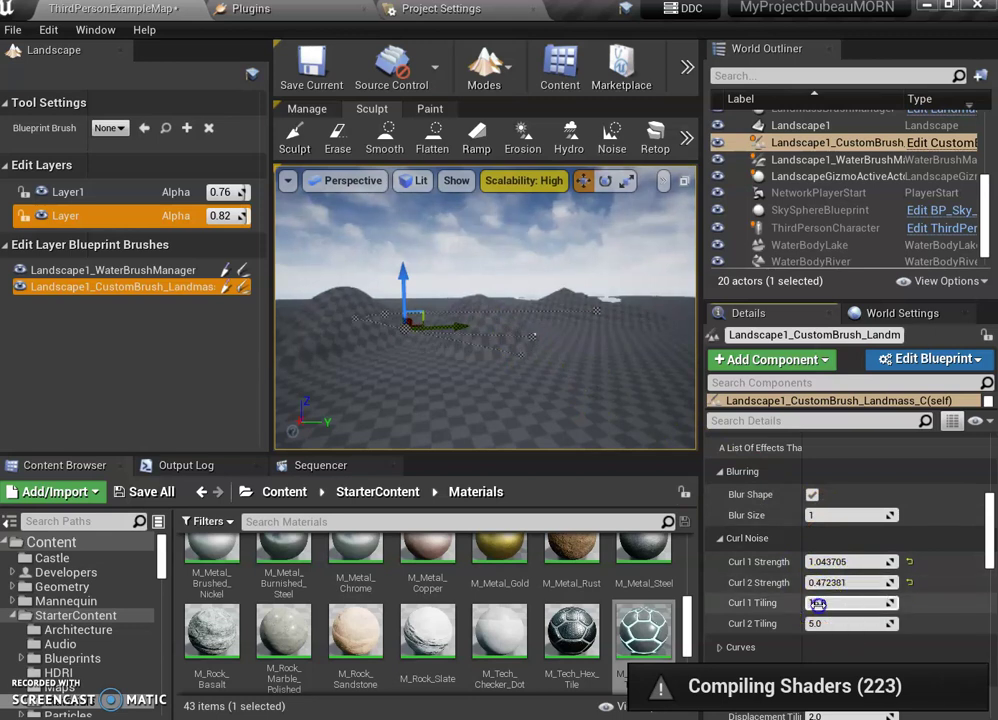
{"action": "left_click_drag", "start_coordinate": [838, 603], "coordinate": [849, 603]}
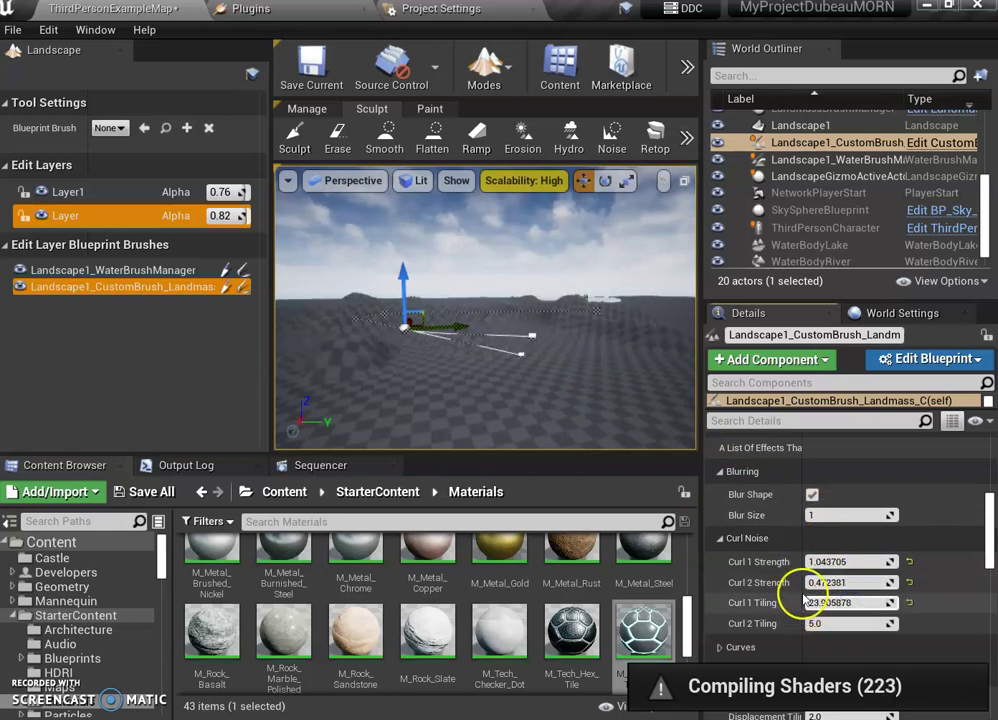
Set the Landmass brush Blur Size to 2
{"action": "left_click", "coordinate": [823, 515]}
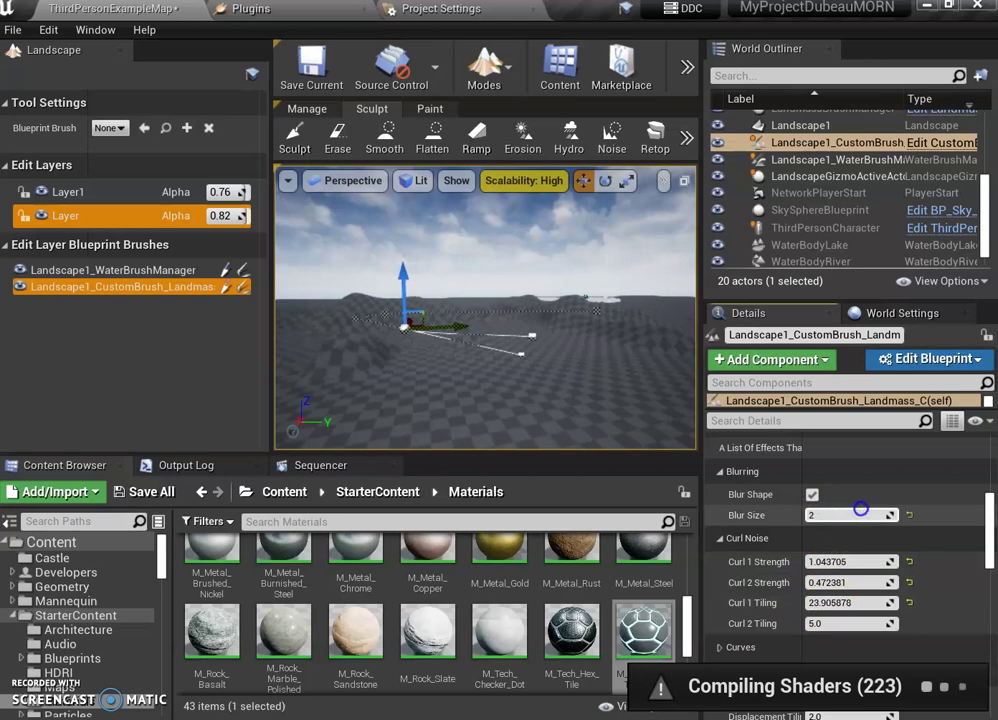
{"action": "left_click", "coordinate": [813, 515]}
{"action": "left_click", "coordinate": [821, 515]}
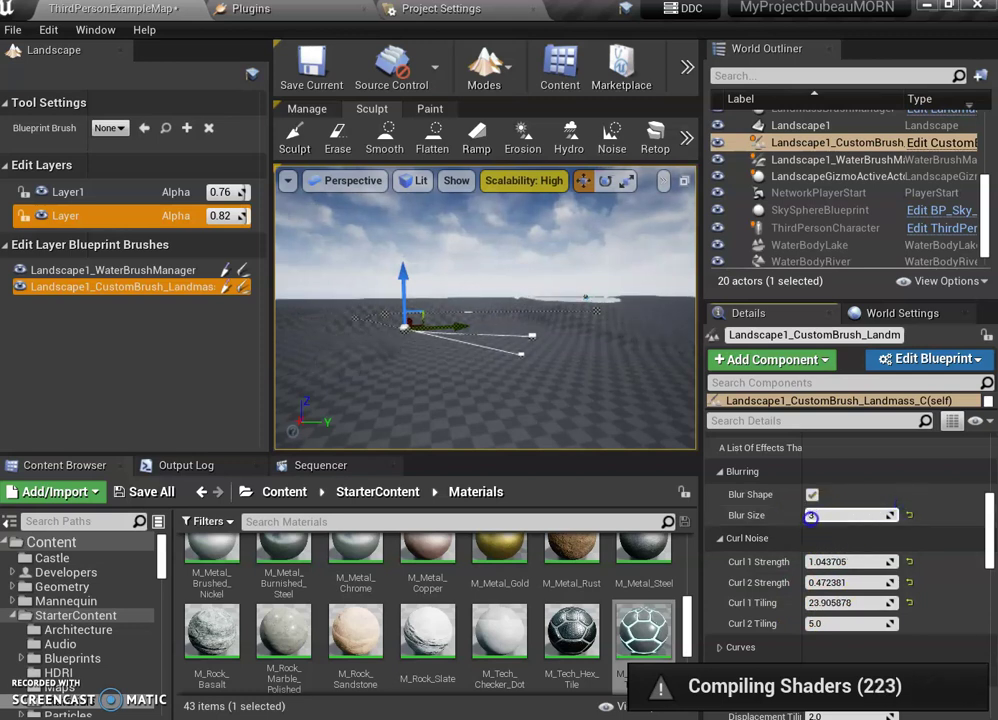
{"action": "type", "text": "2"}
{"action": "key", "text": "Return"}
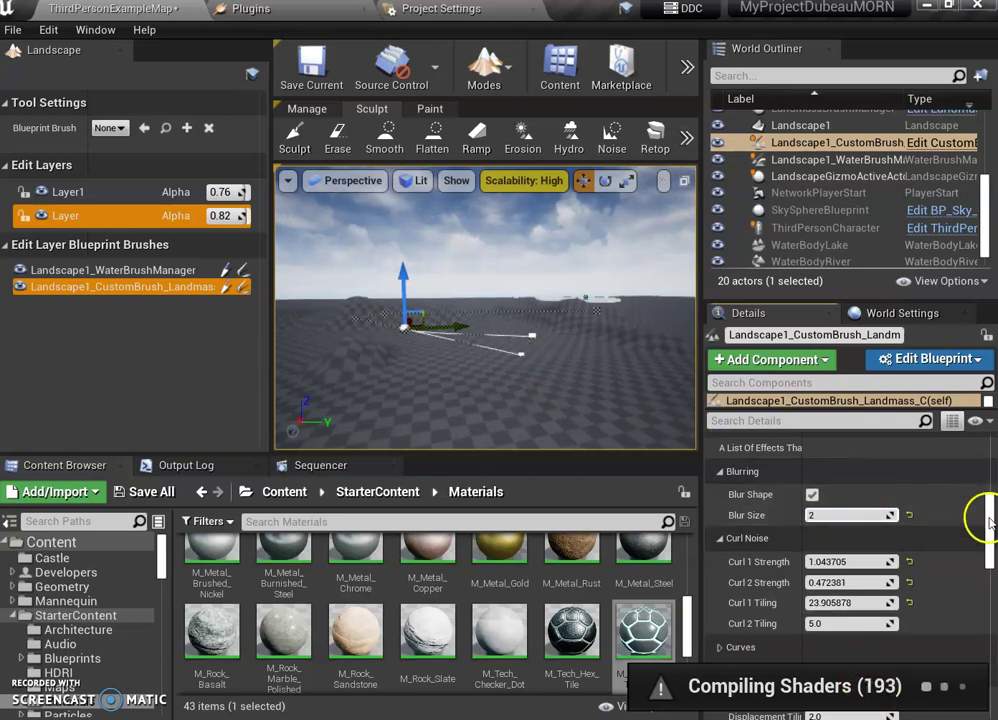
{"action": "left_click_drag", "start_coordinate": [986, 518], "coordinate": [991, 578]}
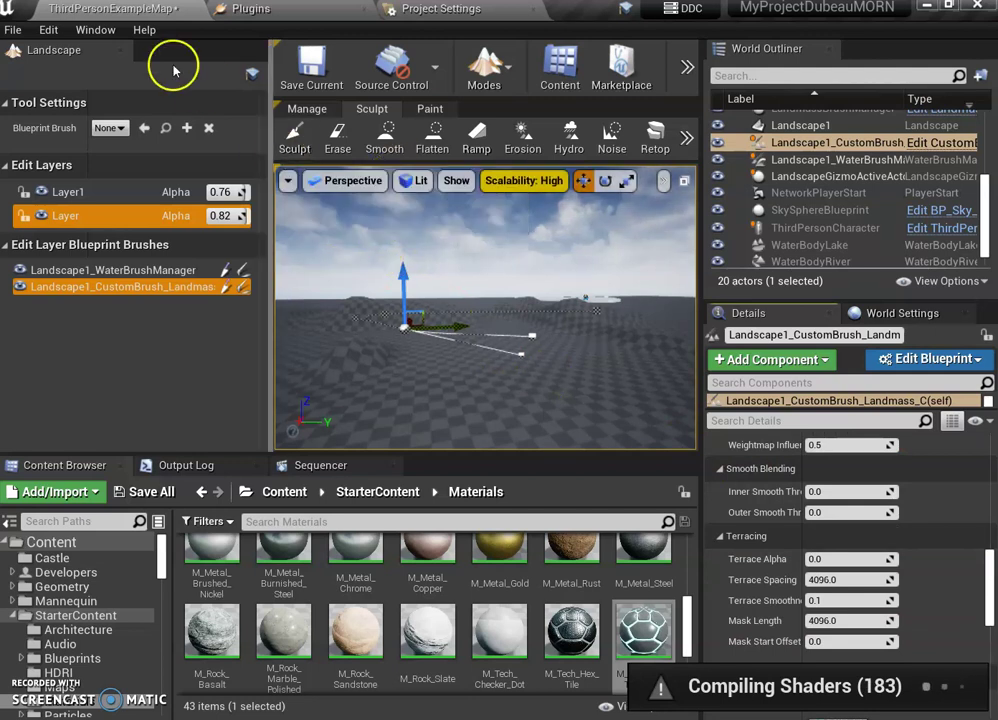
Save ThirdPersonExampleMap via Save All, then fly the camera over the reshaped terrain
{"action": "left_click", "coordinate": [148, 492]}
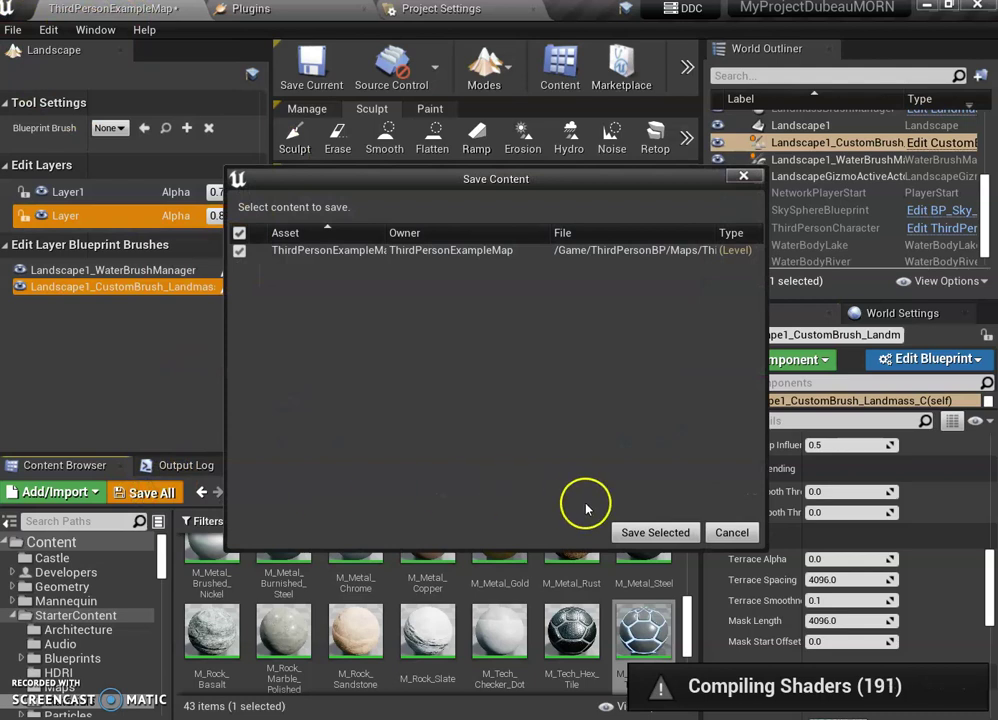
{"action": "left_click", "coordinate": [655, 532]}
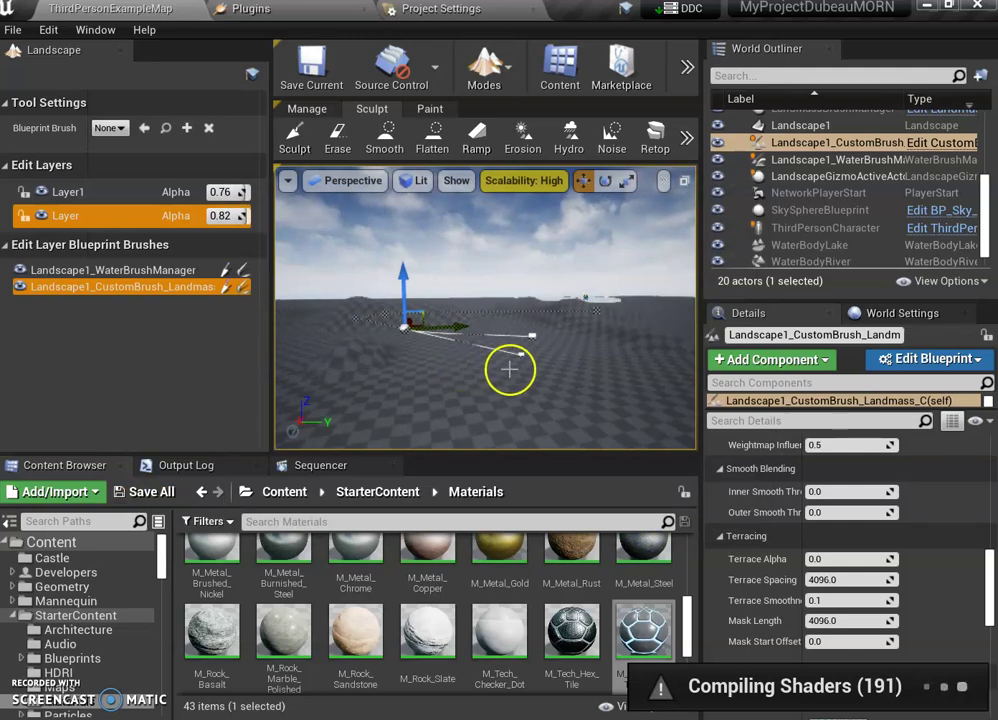
{"action": "mouse_move", "coordinate": [509, 369]}
{"action": "right_mouse_down"}
{"action": "mouse_move", "coordinate": [370, 370]}
{"action": "mouse_move", "coordinate": [500, 370]}
{"action": "right_mouse_up"}
{"action": "mouse_move", "coordinate": [316, 372]}
{"action": "right_mouse_down"}
{"action": "mouse_move", "coordinate": [479, 339]}
{"action": "mouse_move", "coordinate": [532, 352]}
{"action": "mouse_move", "coordinate": [560, 320]}
{"action": "right_mouse_up"}
{"action": "right_click_drag", "start_coordinate": [822, 343], "coordinate": [833, 337]}
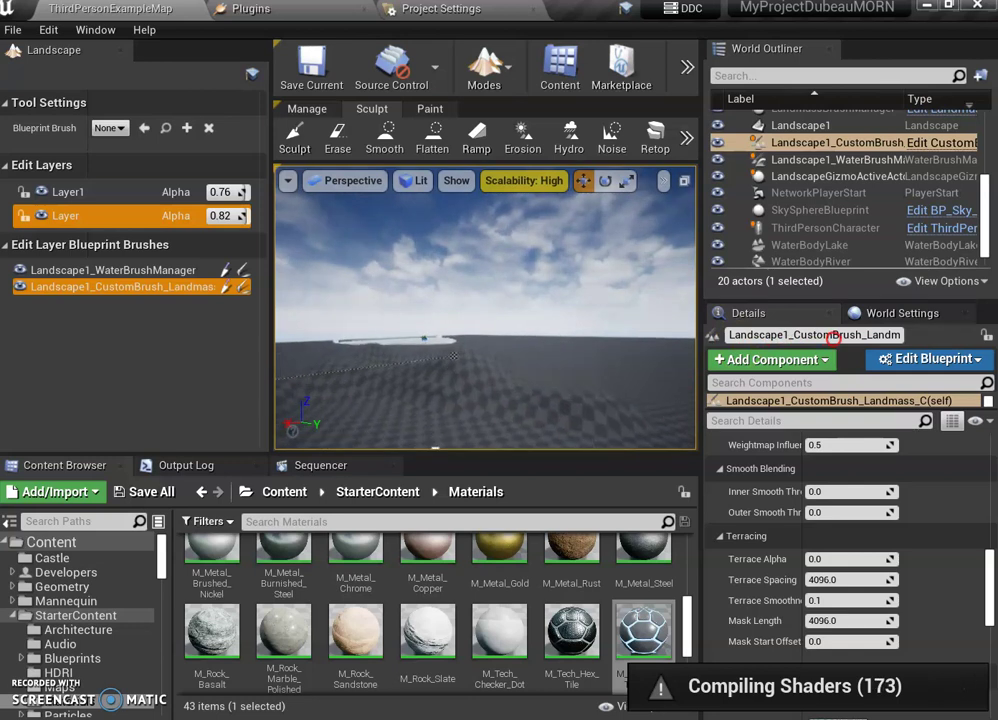
{"action": "mouse_move", "coordinate": [833, 337]}
{"action": "right_mouse_down"}
{"action": "mouse_move", "coordinate": [907, 398]}
{"action": "mouse_move", "coordinate": [812, 428]}
{"action": "right_mouse_up"}
Play From Here on the landscape, run forward with W, then stop via Shift+F1 and Esc
{"action": "right_click", "coordinate": [393, 358]}
{"action": "left_click", "coordinate": [497, 676]}
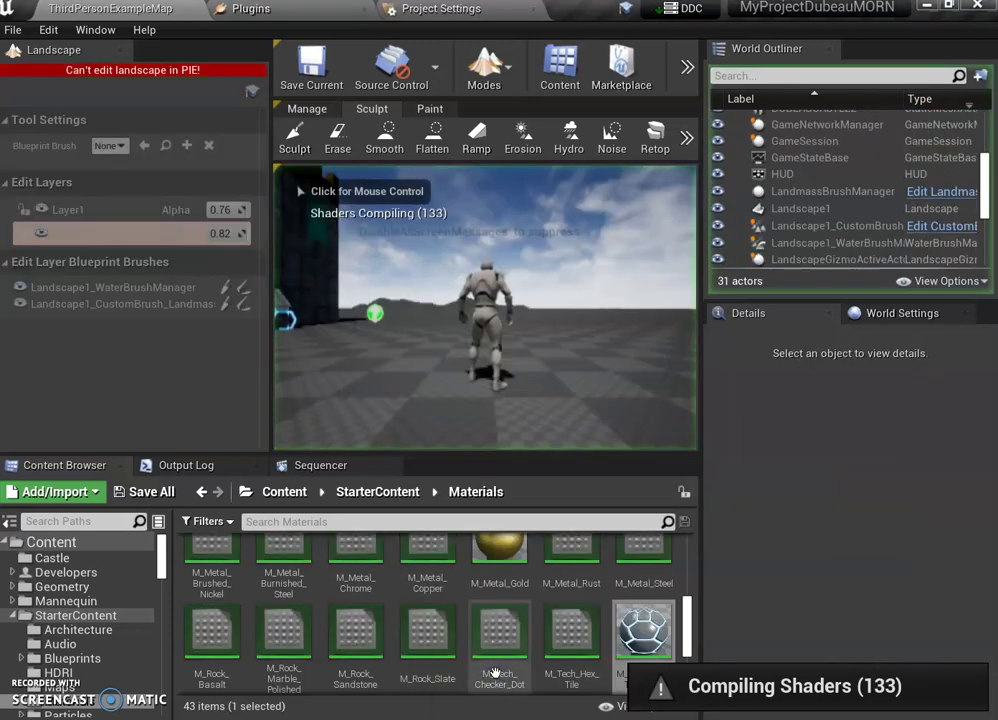
{"action": "left_click", "coordinate": [441, 383]}
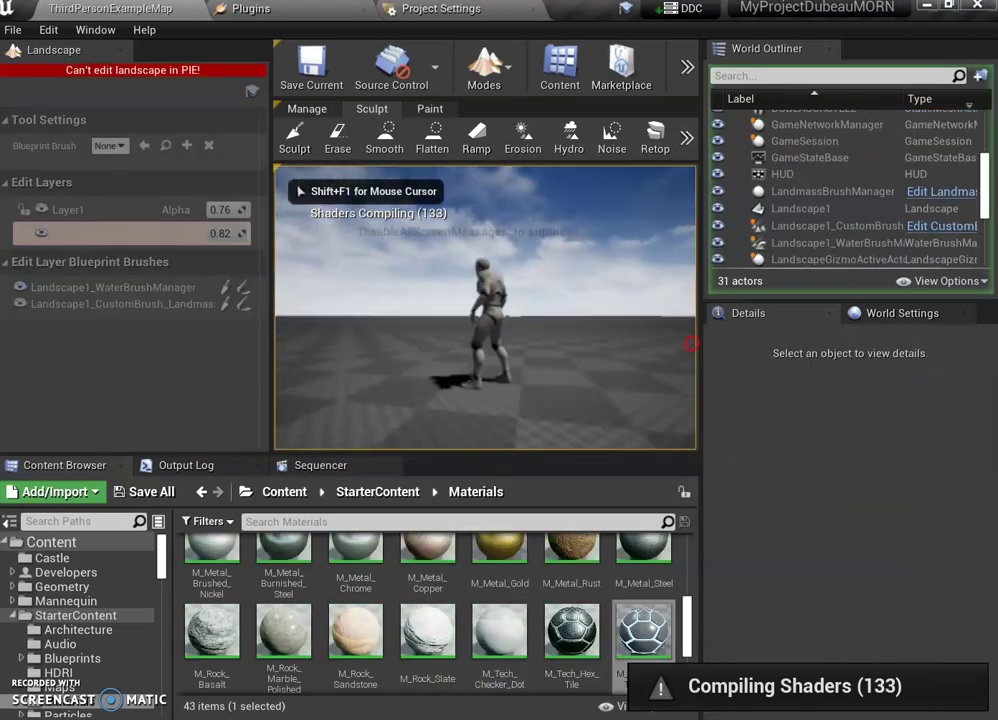
{"action": "key", "text": "w"}
{"action": "key", "text": "w"}
{"action": "key", "text": "w"}
{"action": "key", "text": "w"}
{"action": "key", "text": "w"}
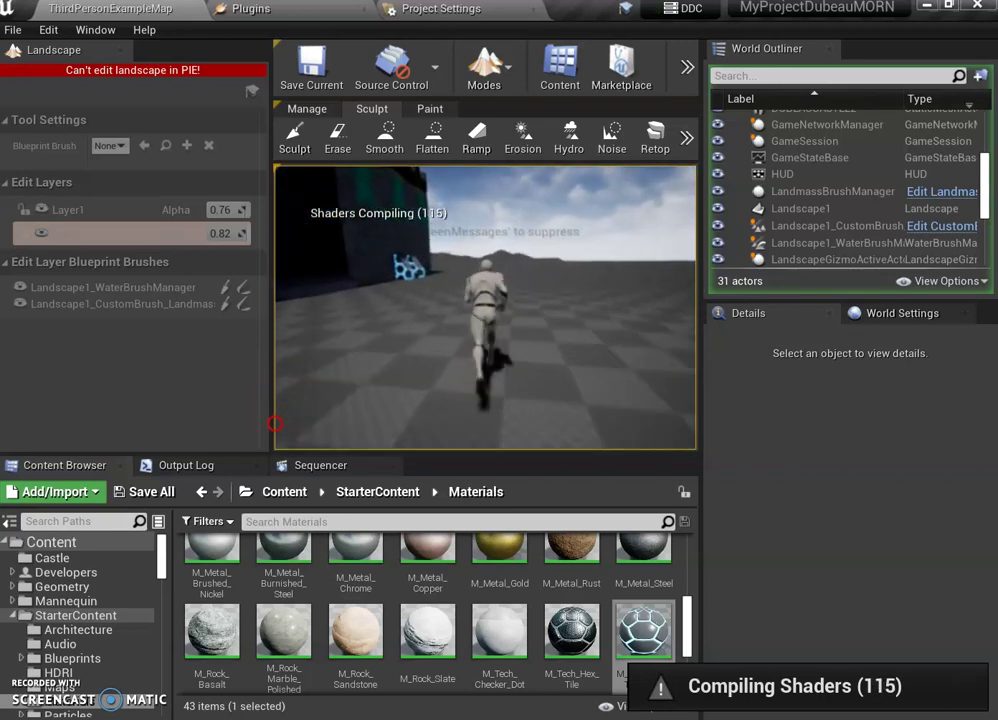
{"action": "key", "text": "shift+F1"}
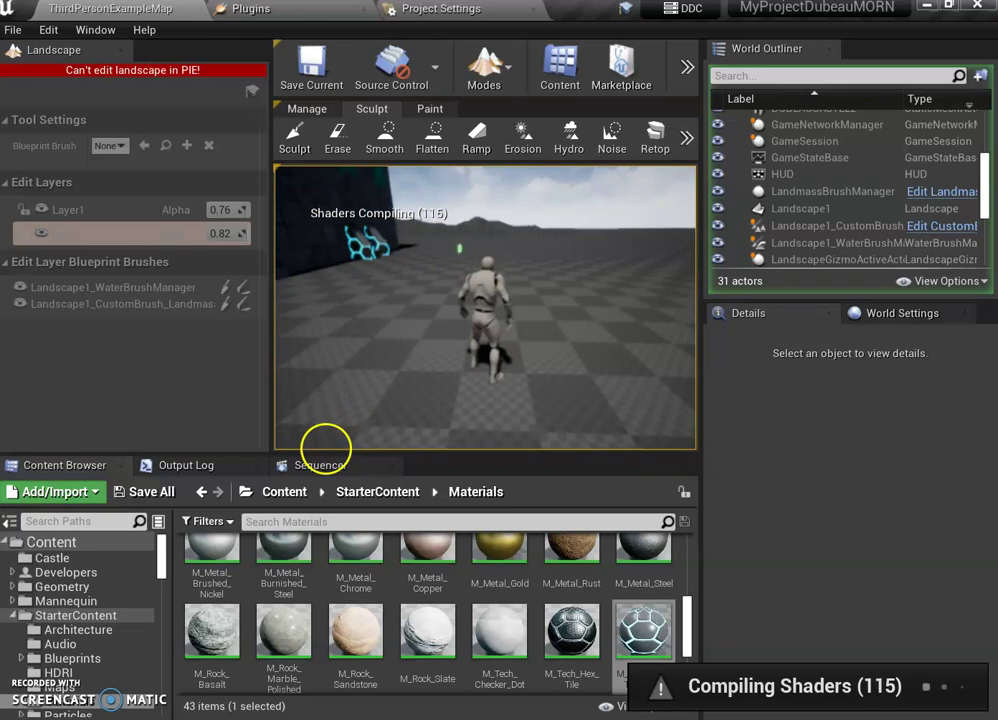
{"action": "key", "text": "Escape"}
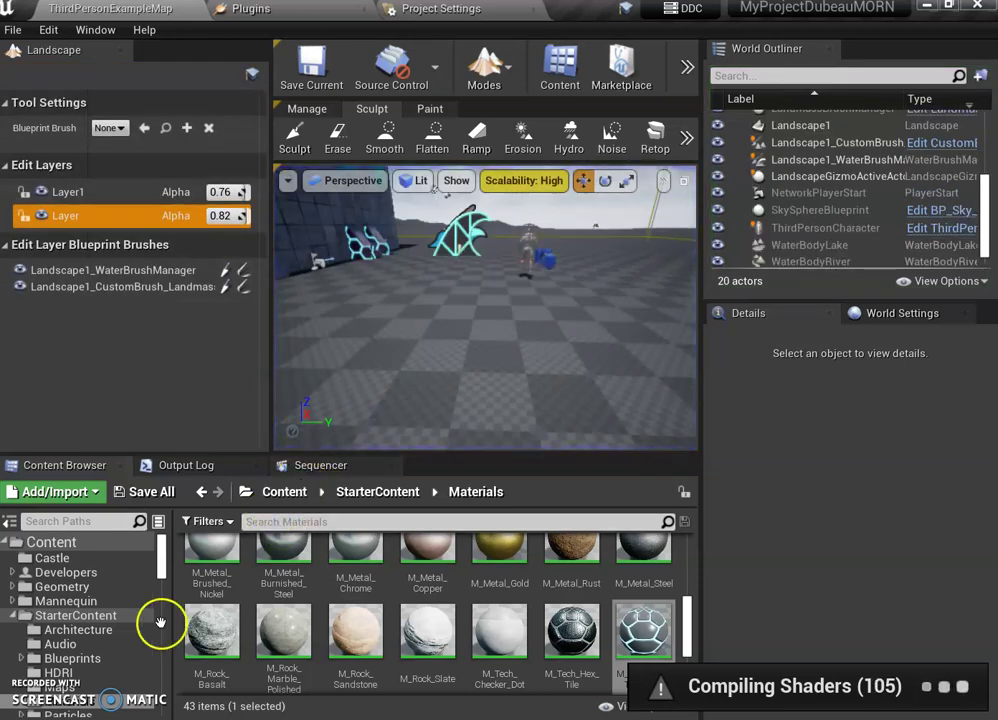